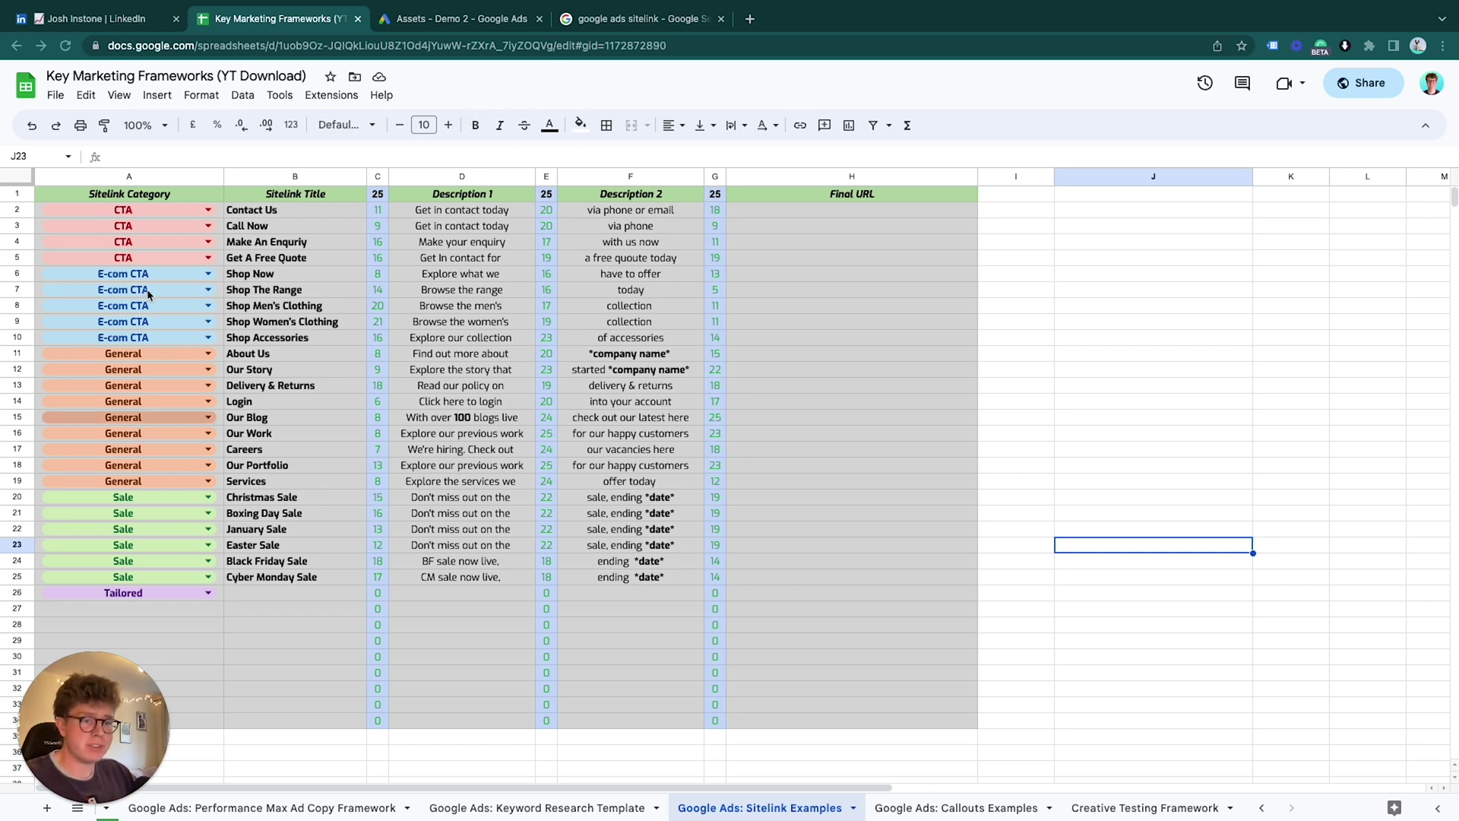
Step: Select the Sitelink Examples template rows down to row 26 to review them
{"action": "left_click", "coordinate": [19, 208]}
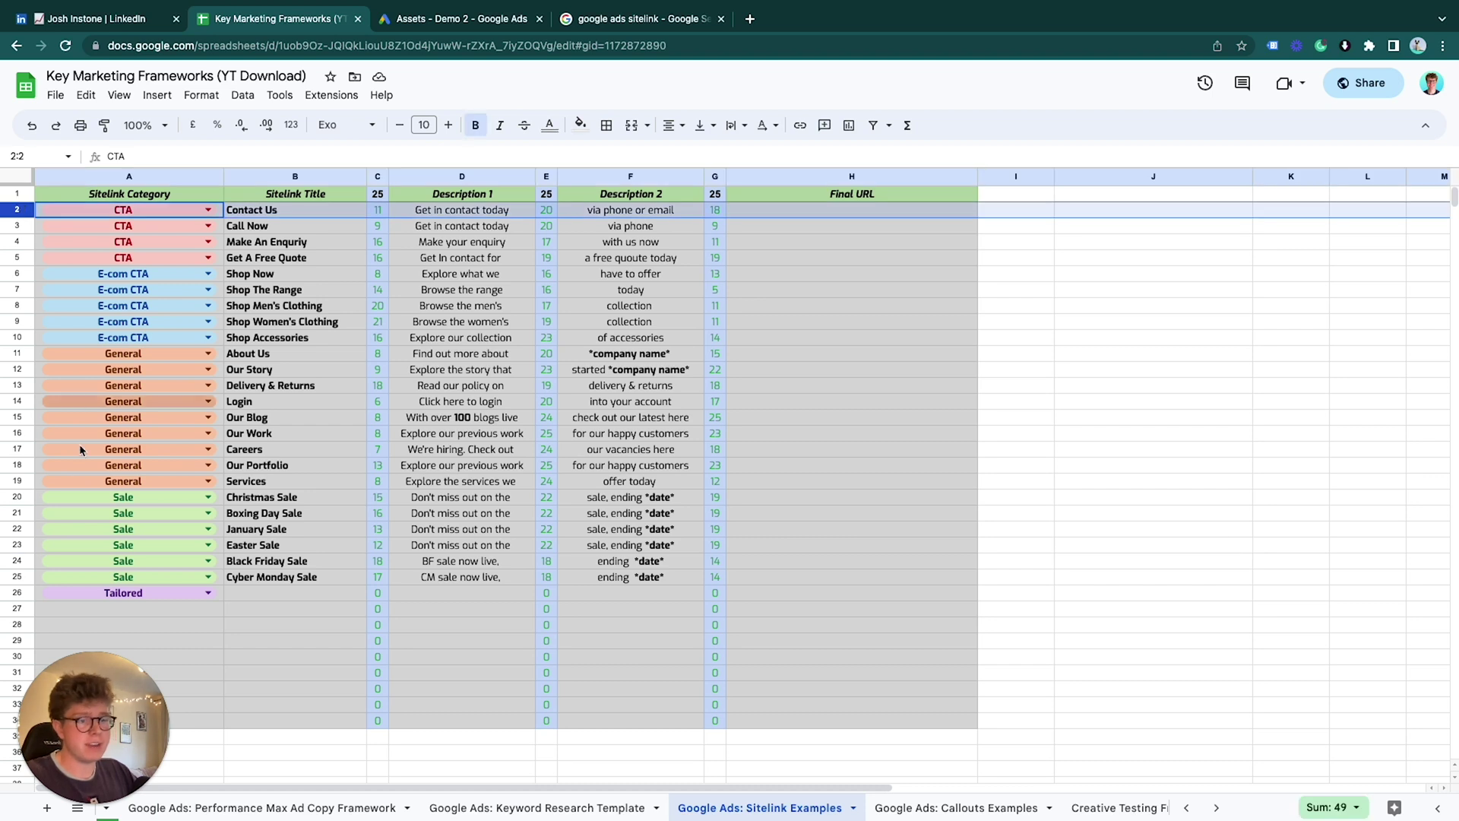
{"action": "left_click", "coordinate": [13, 591], "text": "shift"}
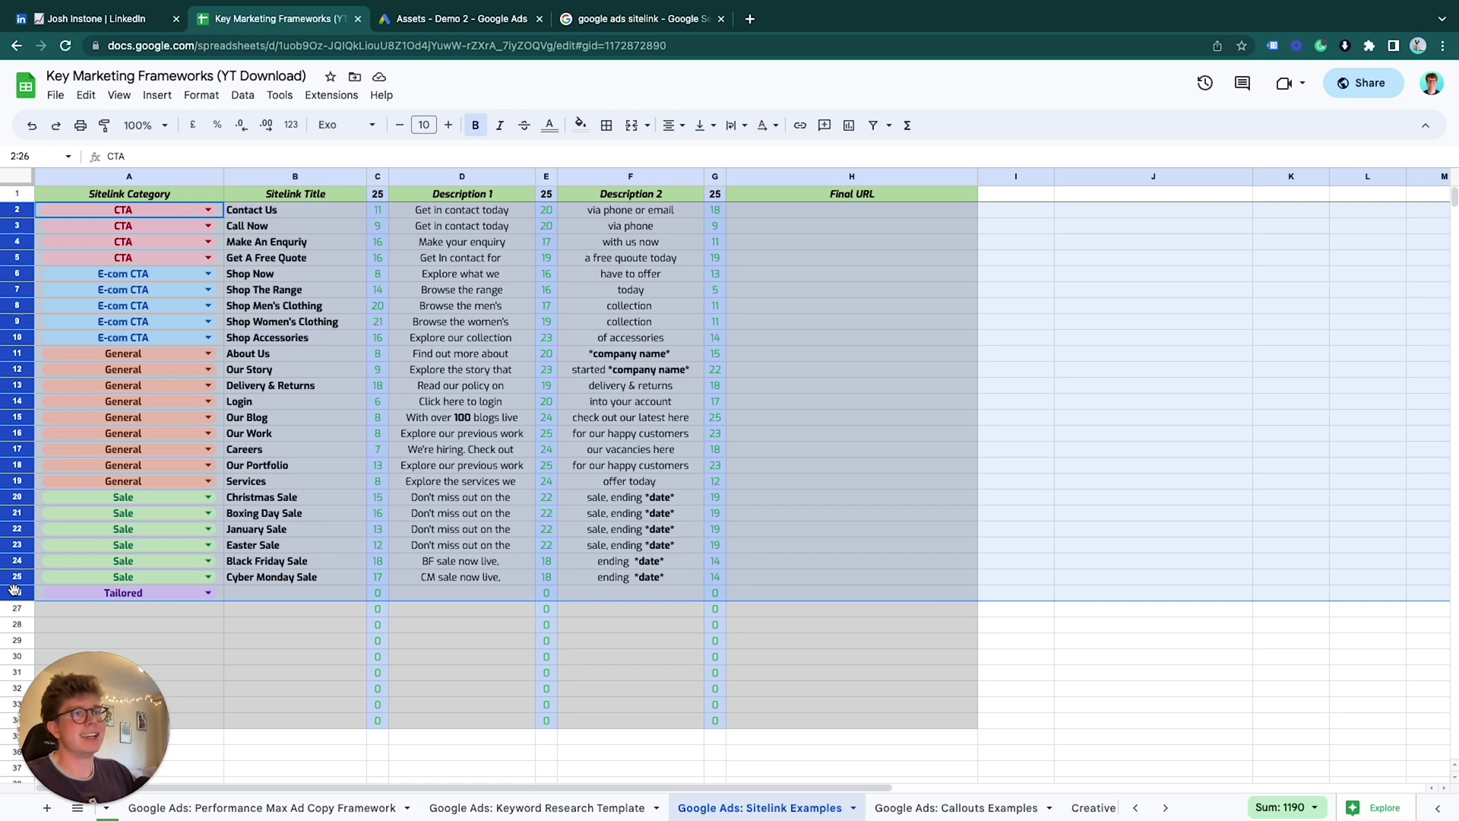
{"action": "left_click", "coordinate": [250, 642]}
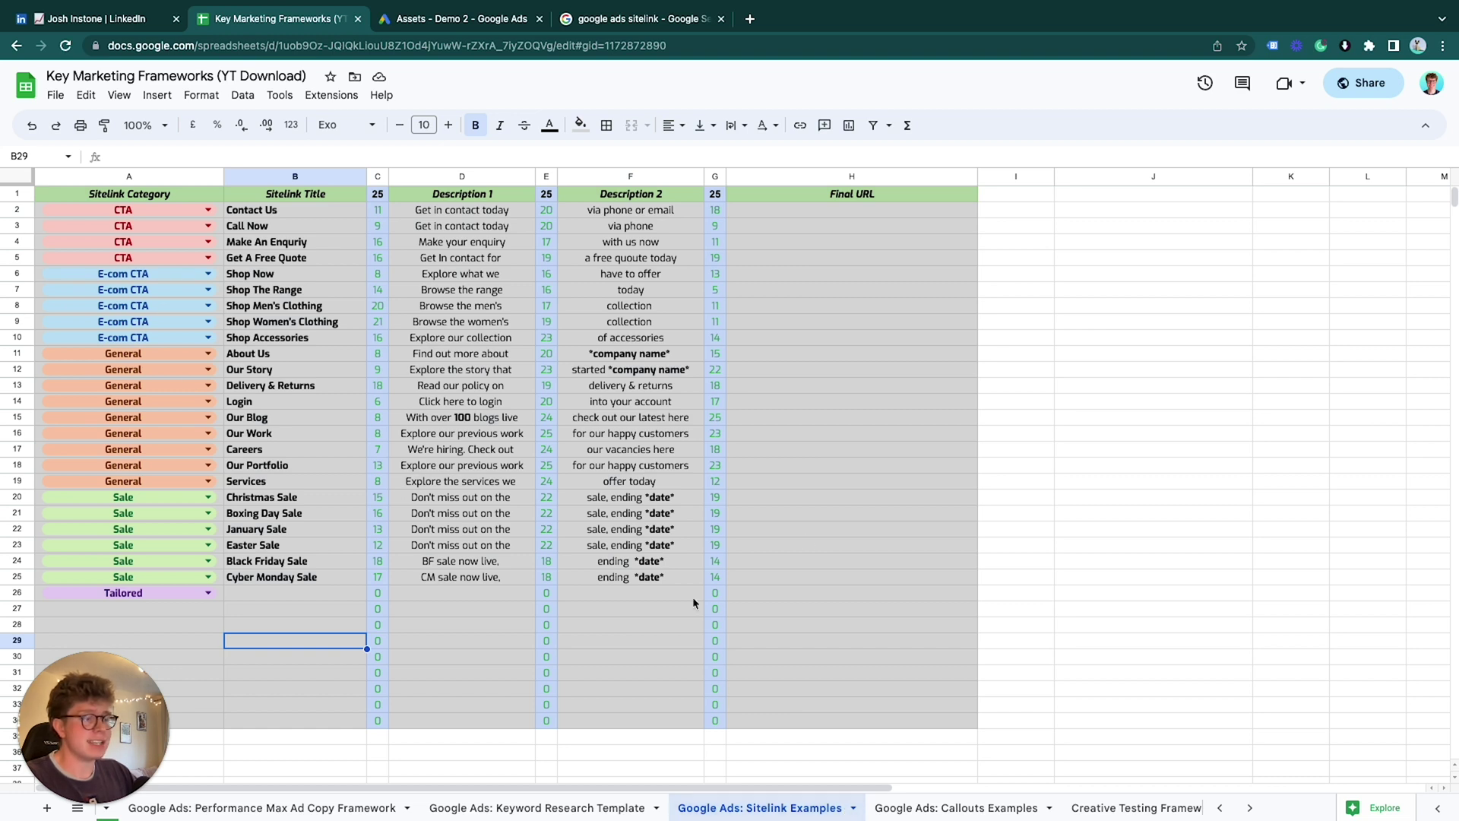
Step: Check the Sitelink Examples sheet options, then bring up the campaign's Google Ads sitelink assets
{"action": "left_click", "coordinate": [854, 808]}
{"action": "mouse_move", "coordinate": [779, 594]}
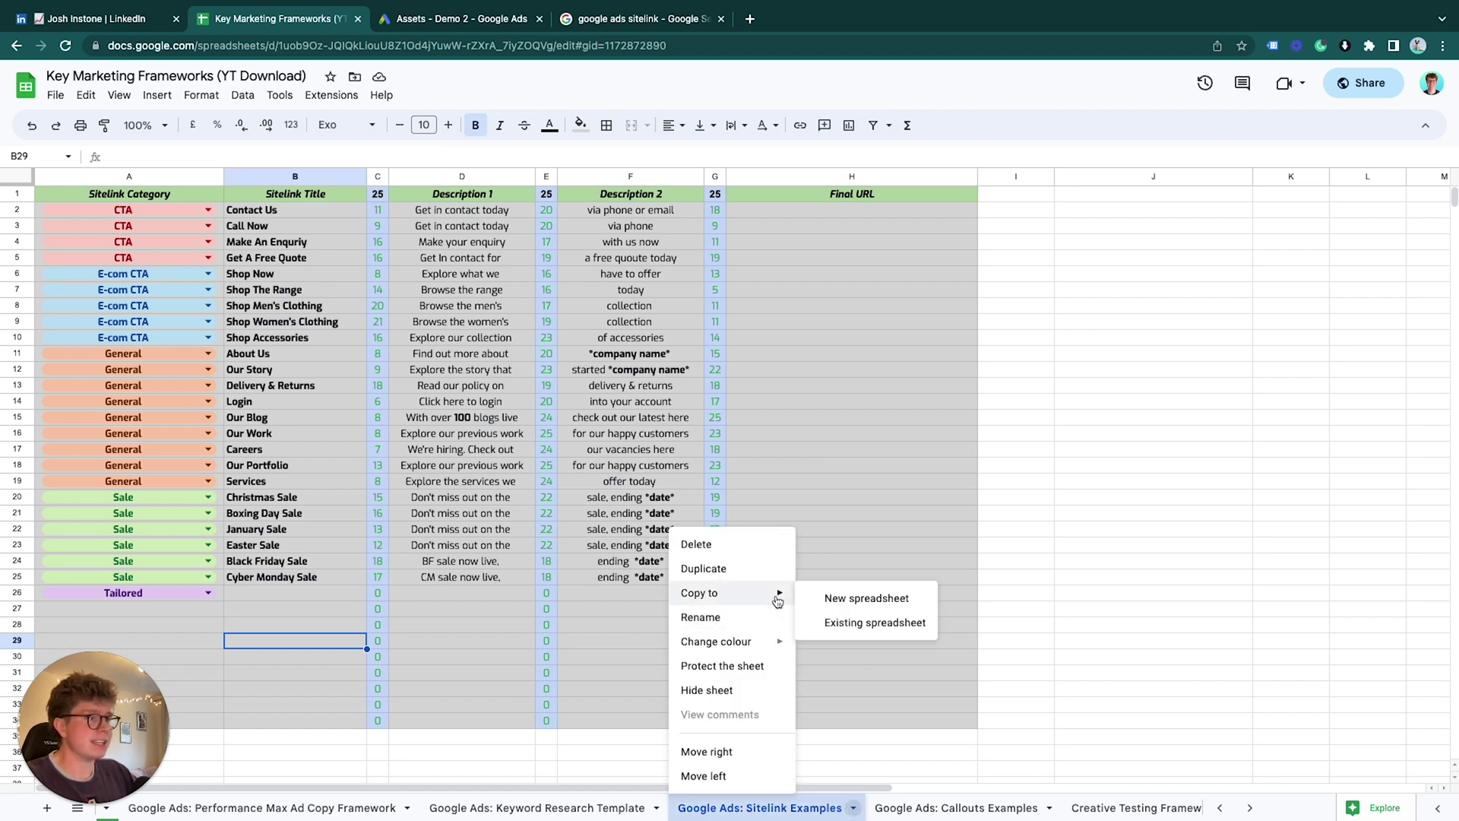
{"action": "left_click", "coordinate": [1033, 526]}
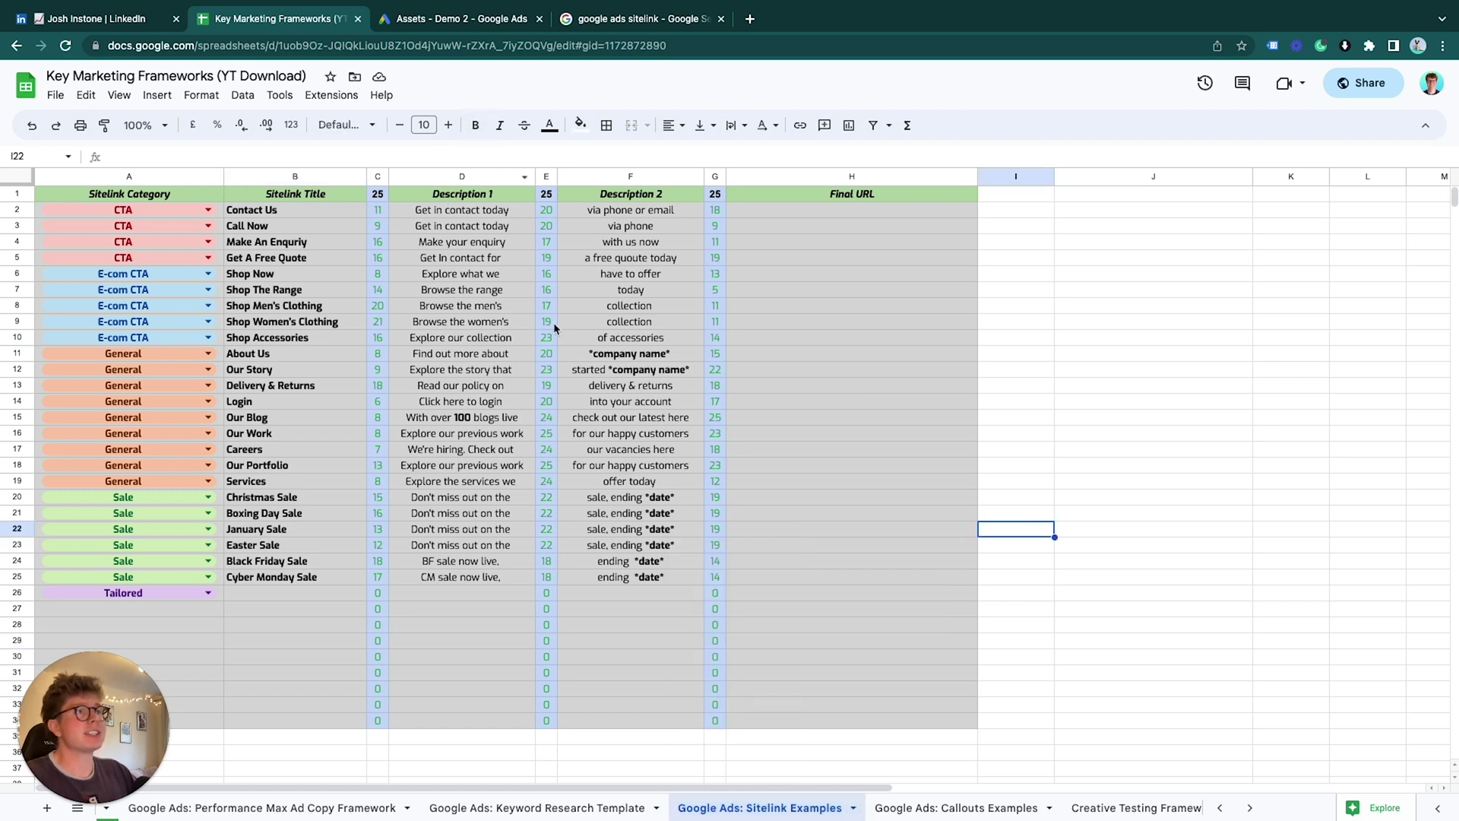
{"action": "left_click", "coordinate": [459, 23]}
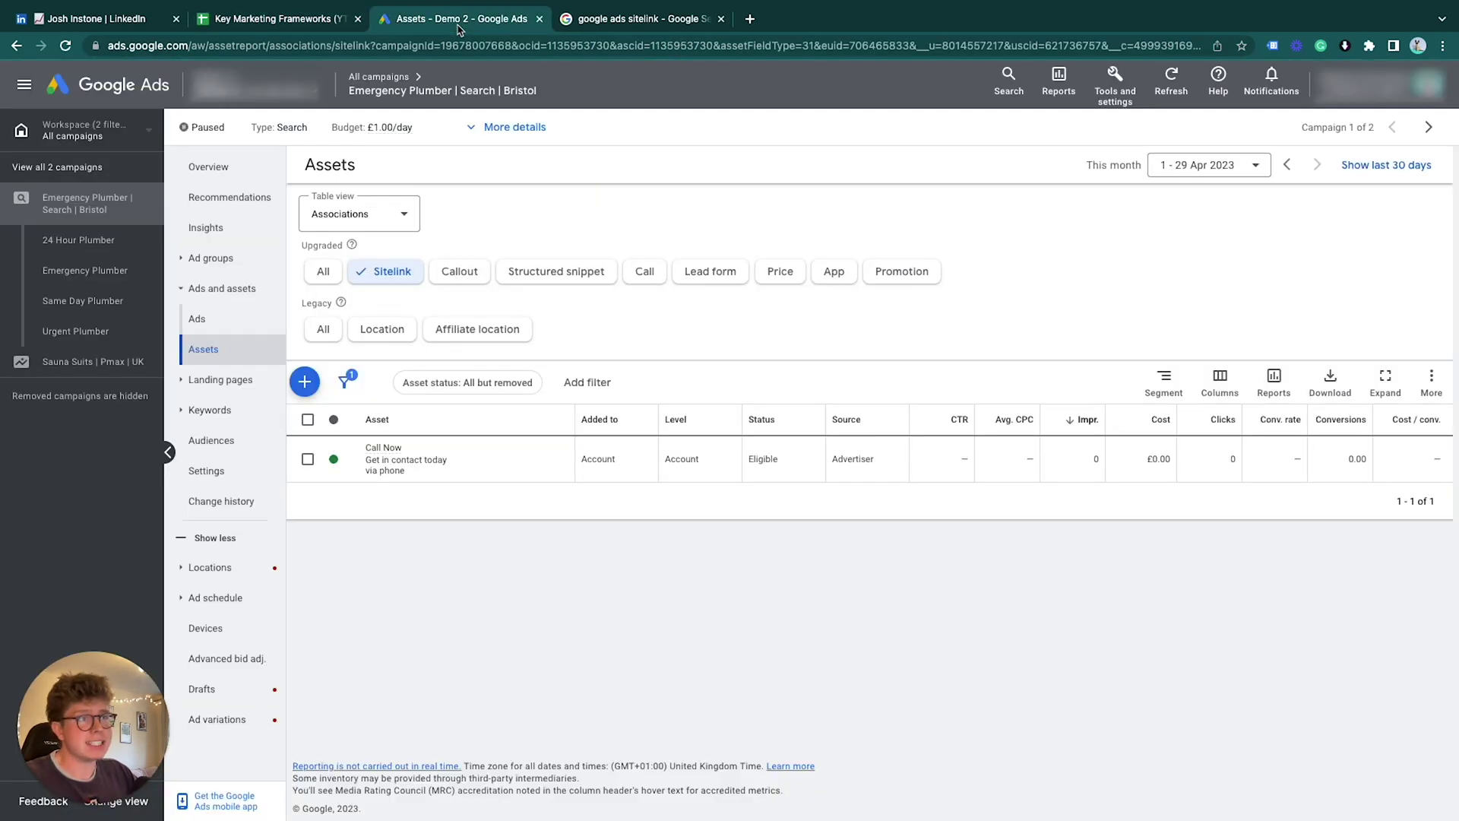
{"action": "left_click", "coordinate": [103, 219]}
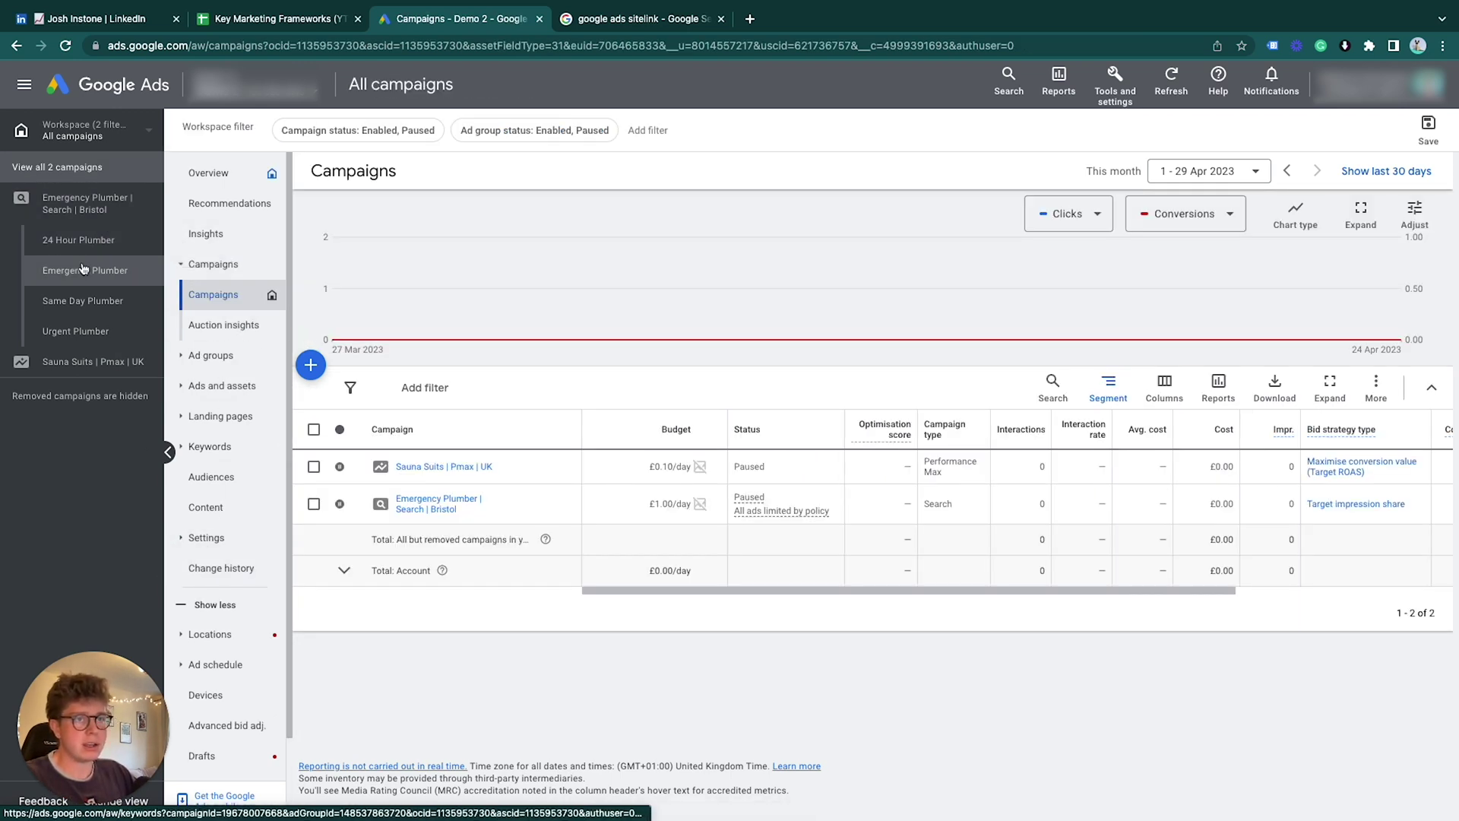
{"action": "left_click", "coordinate": [75, 212]}
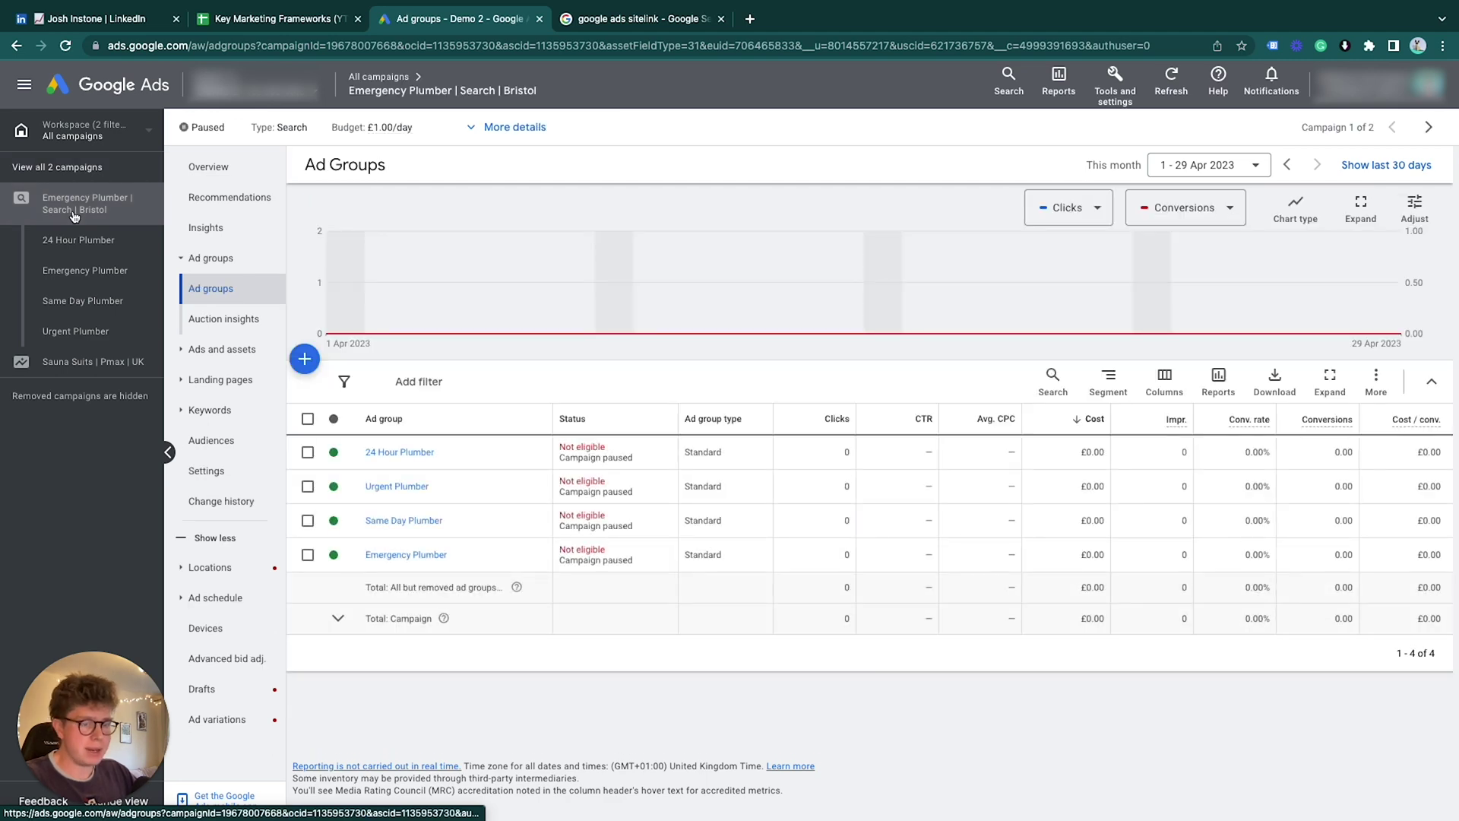
{"action": "left_click", "coordinate": [217, 350]}
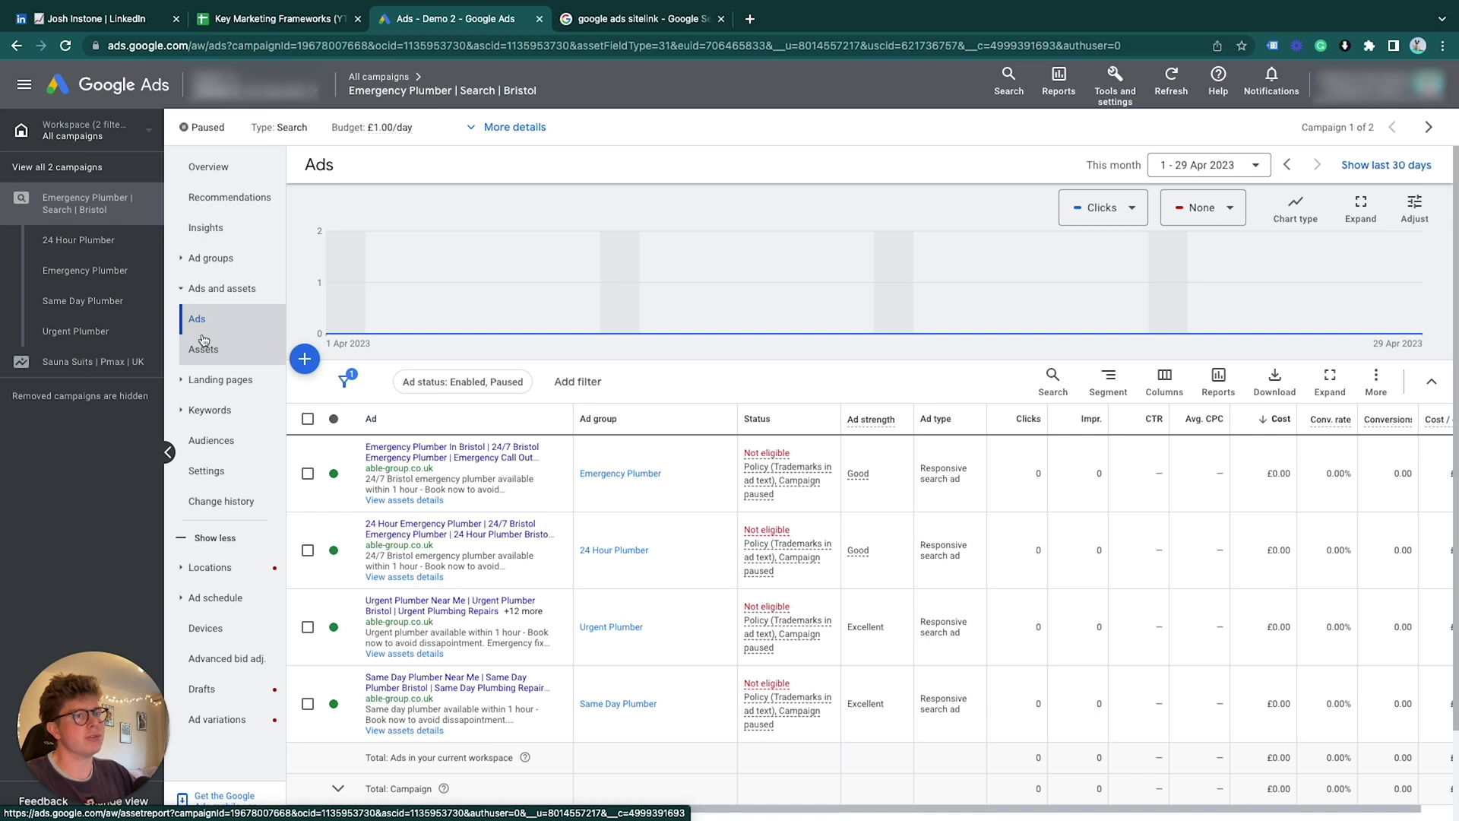
{"action": "left_click", "coordinate": [220, 357]}
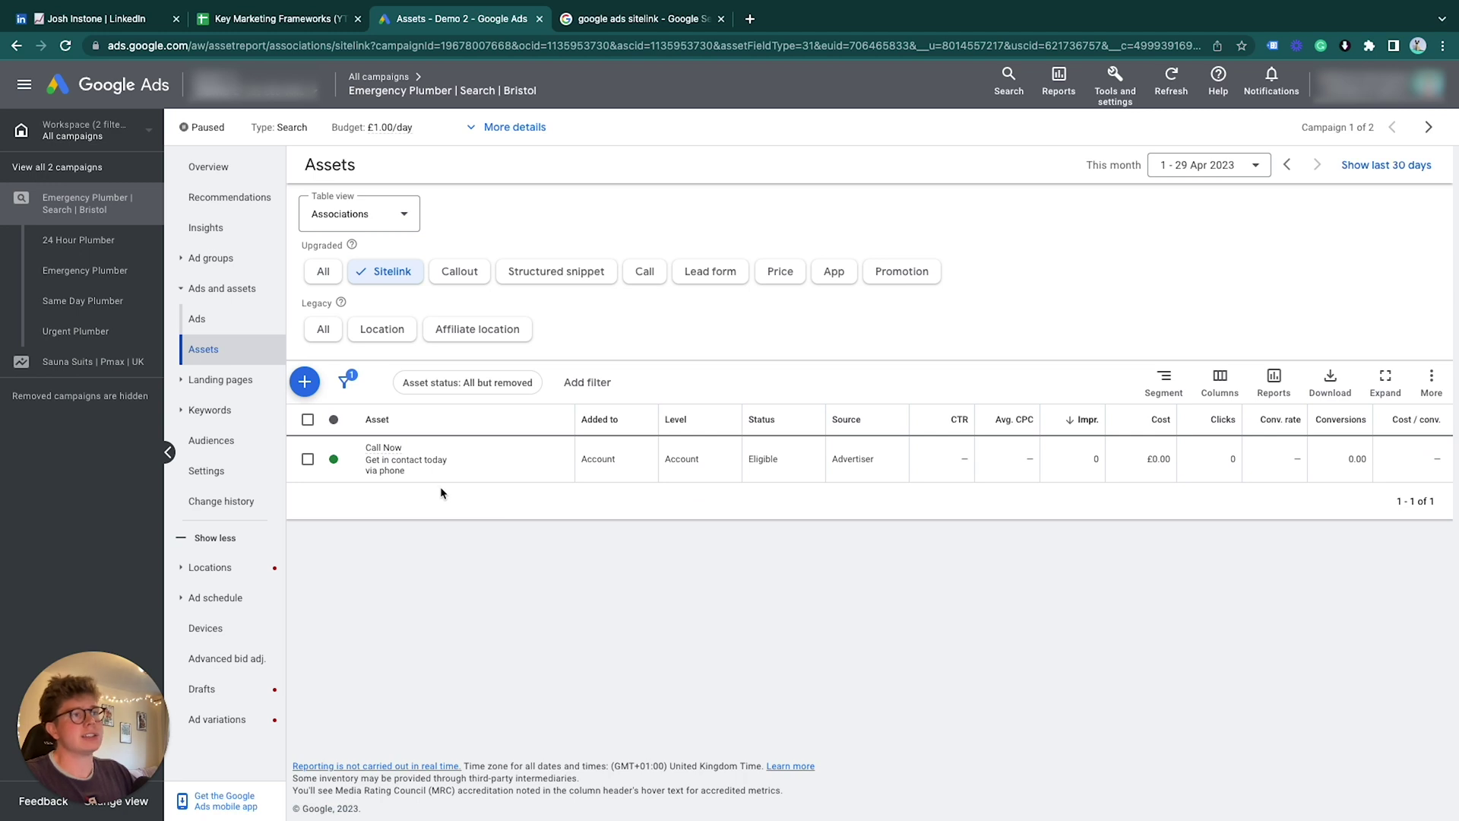
{"action": "mouse_move", "coordinate": [399, 472]}
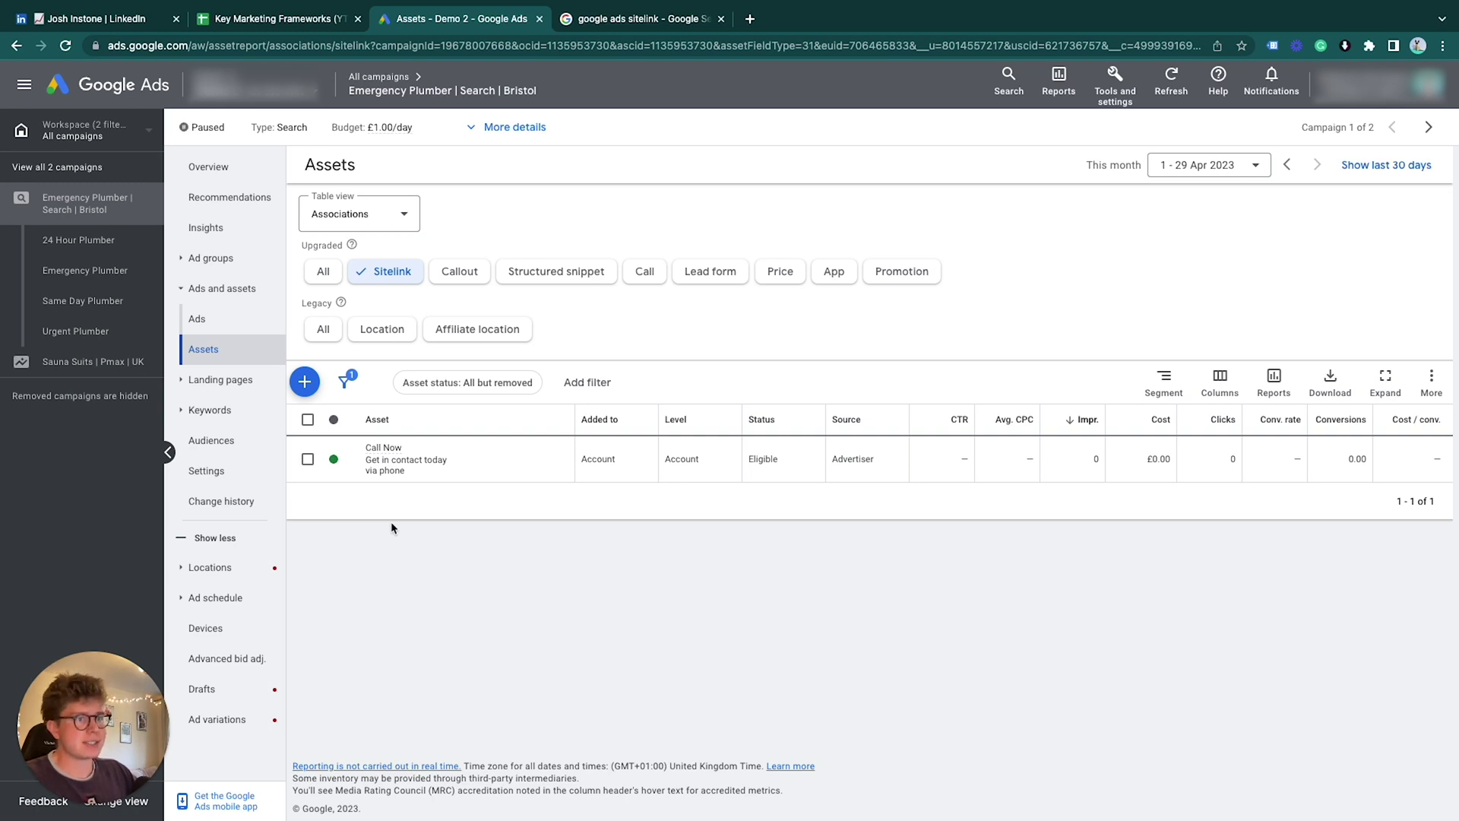
Step: Create a new sitelink added at Campaign level, focus Sitelink text, then return to the template sheet
{"action": "left_click", "coordinate": [307, 384]}
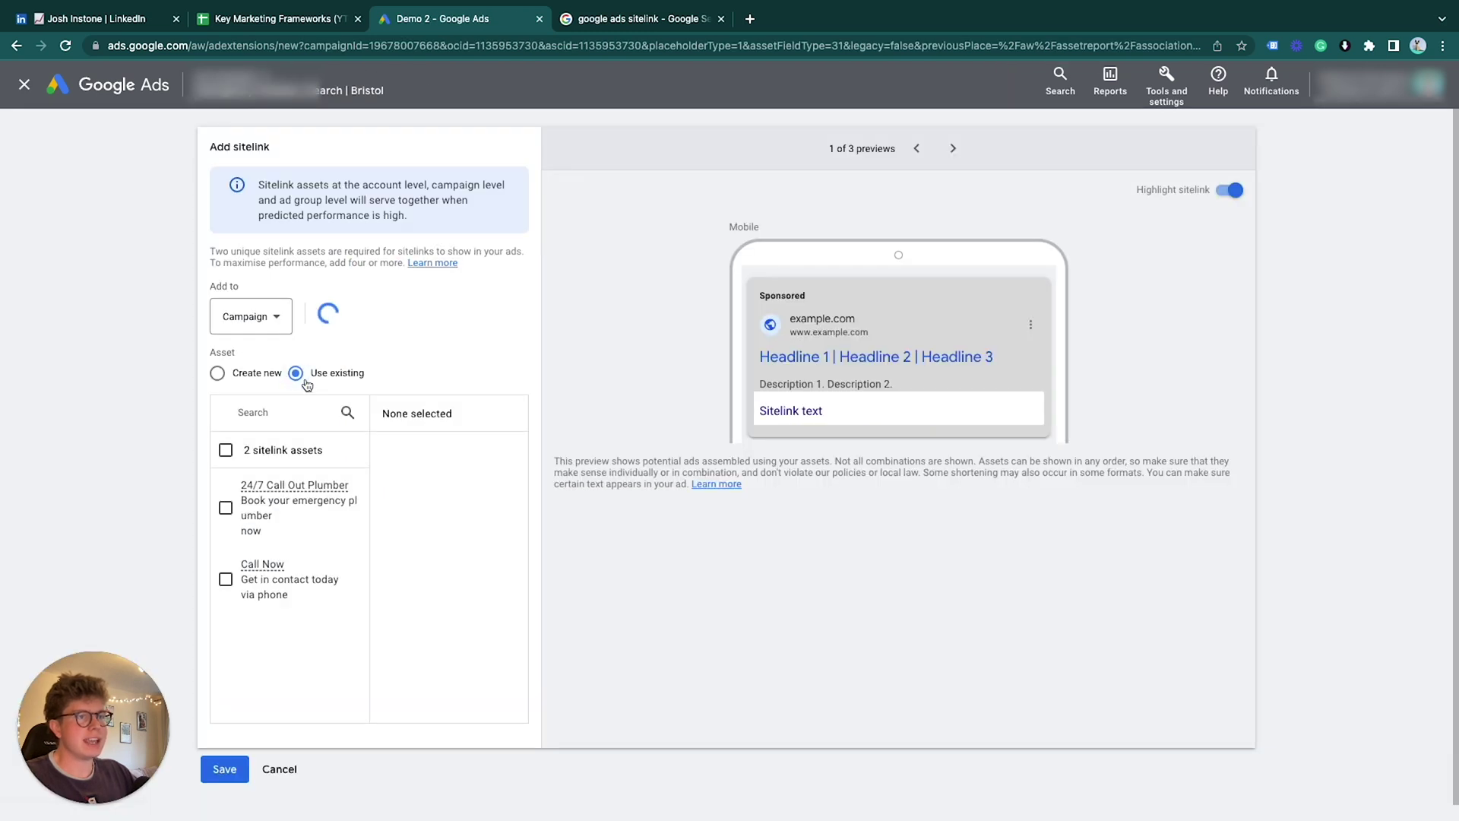
{"action": "left_click", "coordinate": [236, 375]}
{"action": "left_click", "coordinate": [288, 318]}
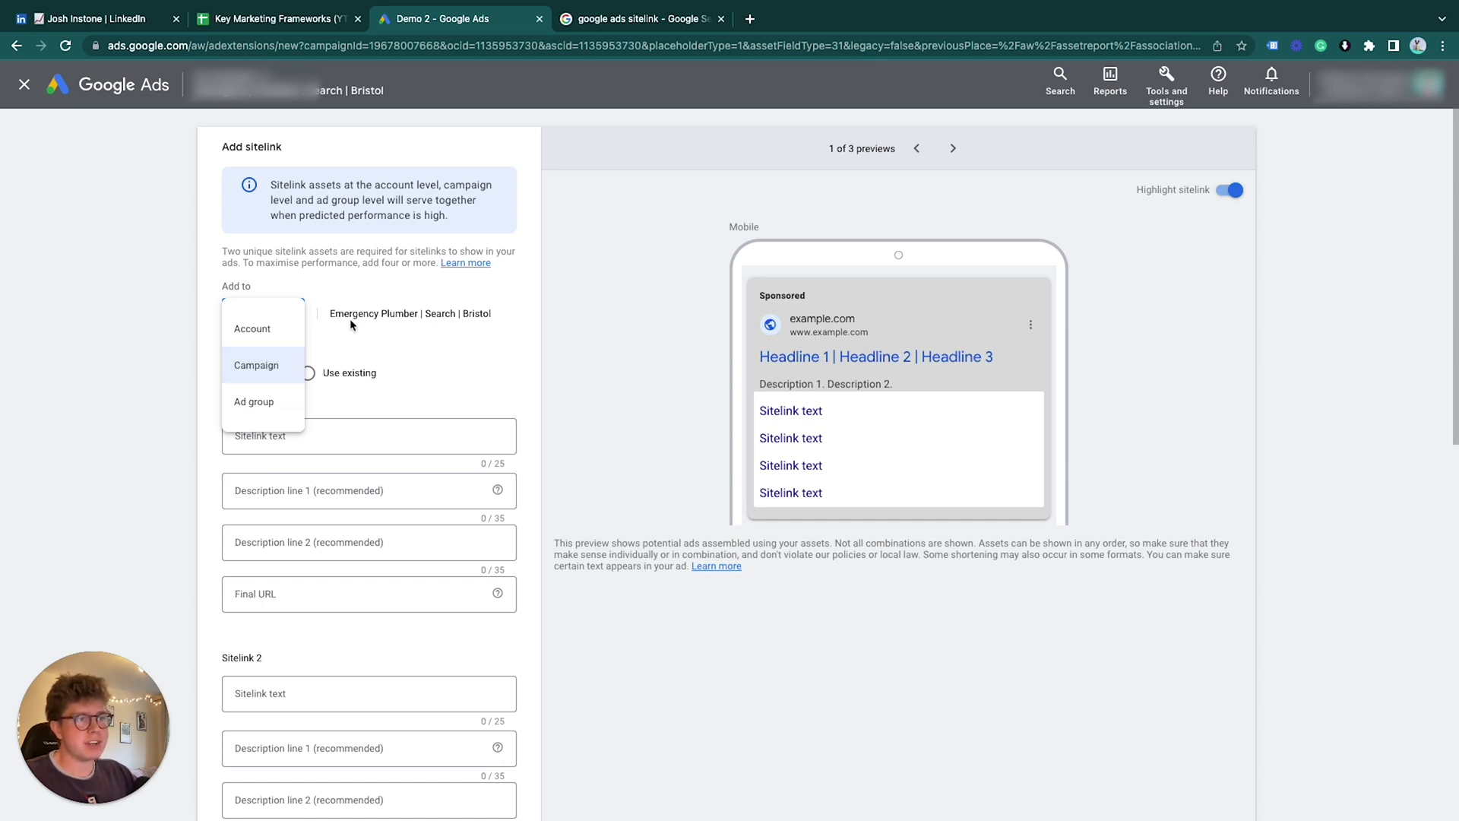
{"action": "left_click", "coordinate": [245, 366]}
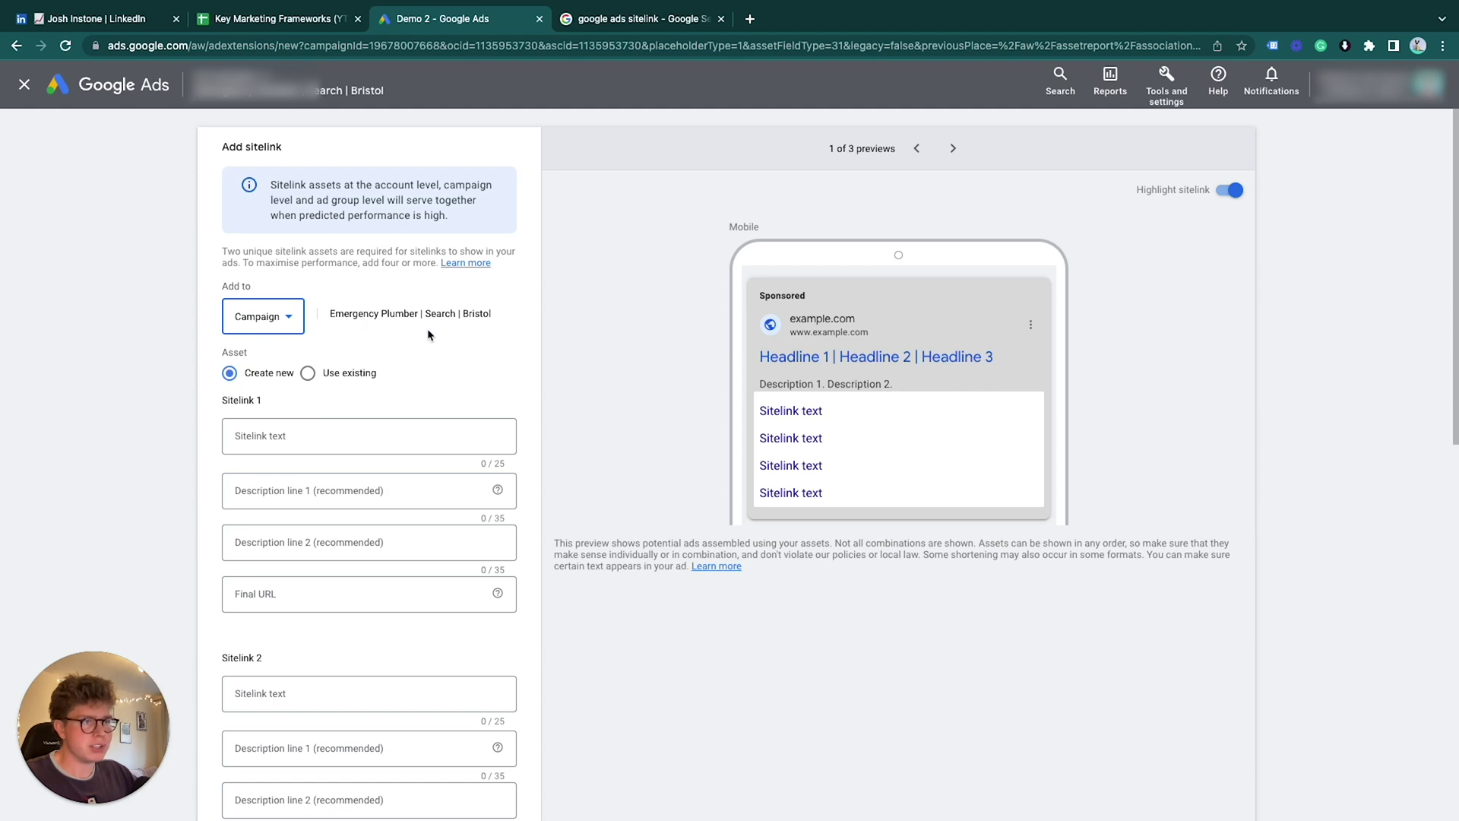
{"action": "scroll", "coordinate": [428, 332], "scroll_direction": "down", "scroll_amount": 2}
{"action": "left_click", "coordinate": [398, 308]}
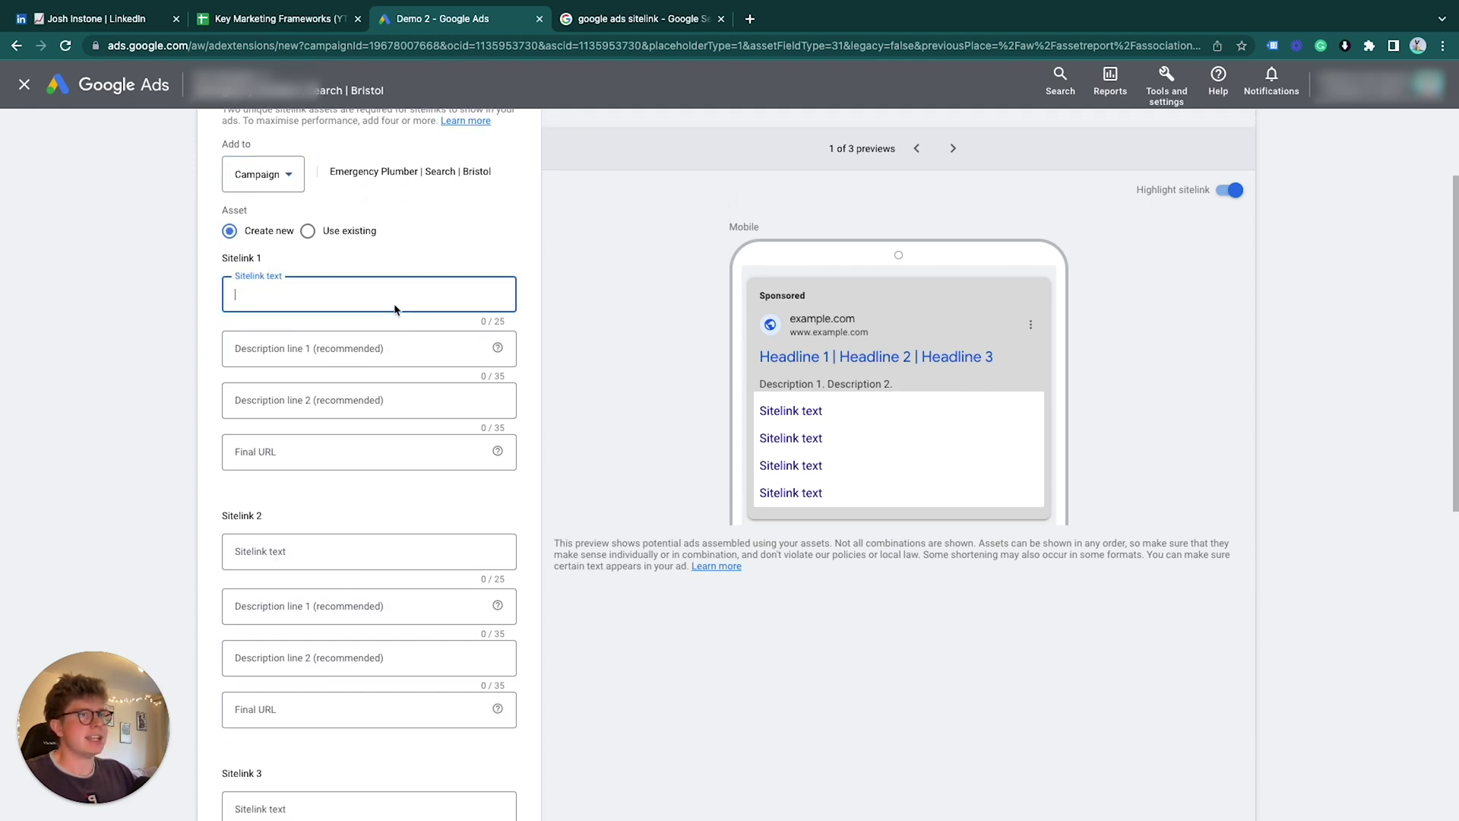
{"action": "left_click", "coordinate": [279, 24]}
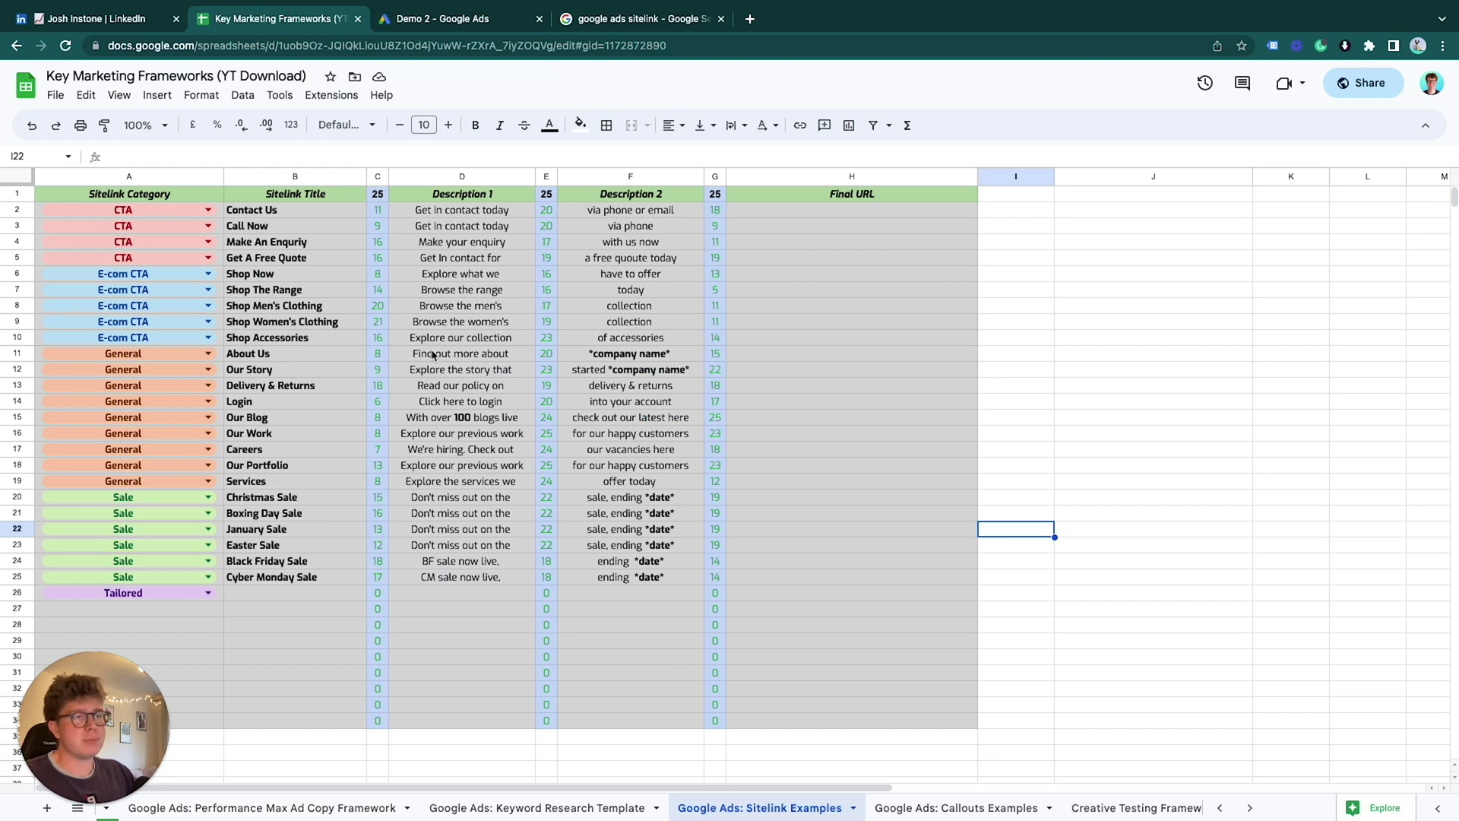
Step: Fill Sitelink 1 with text 'Contact Us' and description 1 'Get in contact today'
{"action": "left_click", "coordinate": [281, 213]}
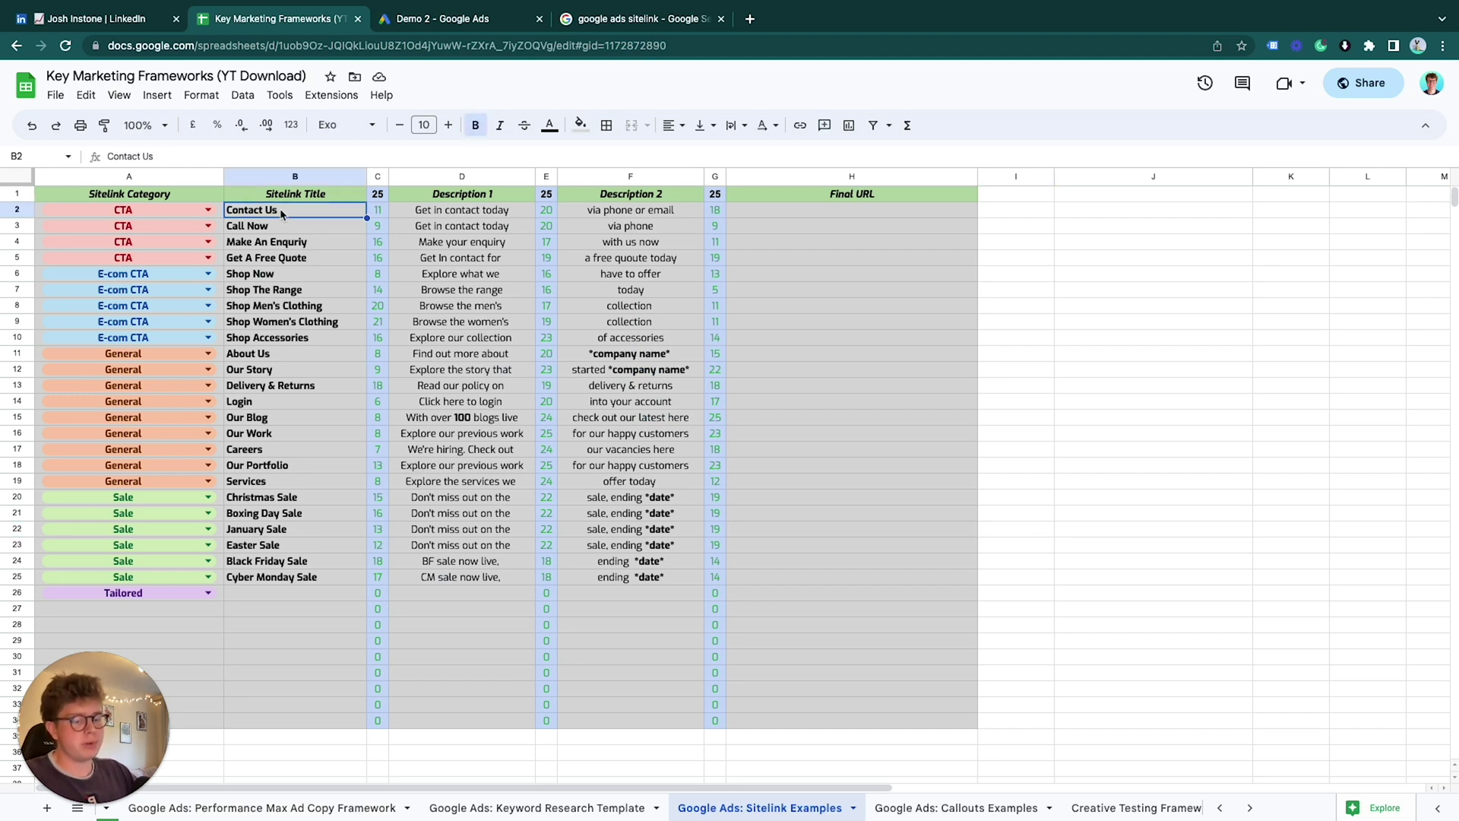
{"action": "left_click", "coordinate": [443, 18]}
{"action": "type", "text": "Contact Us"}
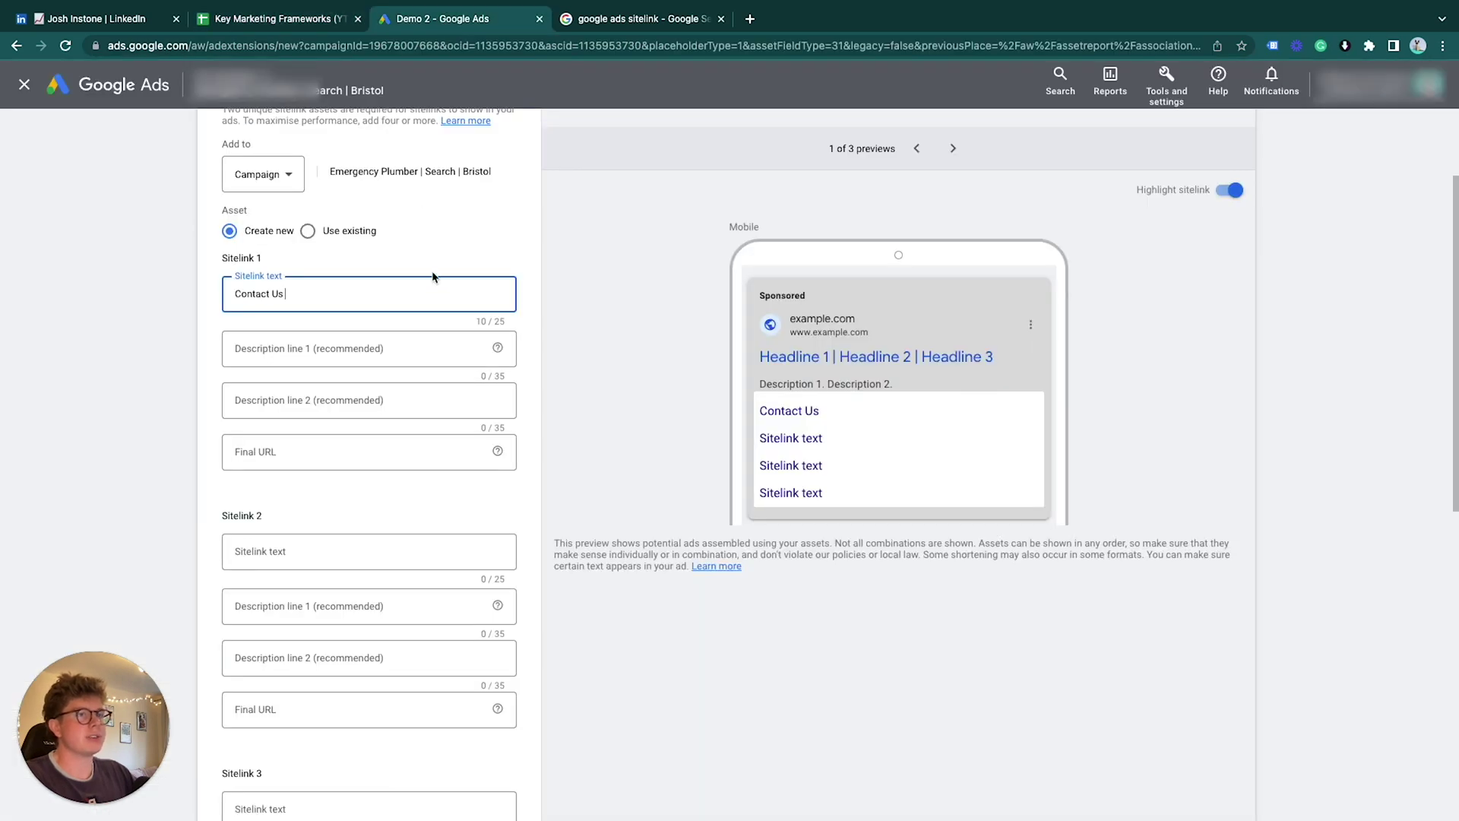
{"action": "left_click", "coordinate": [271, 23]}
{"action": "key", "text": "Right"}
{"action": "left_click", "coordinate": [436, 22]}
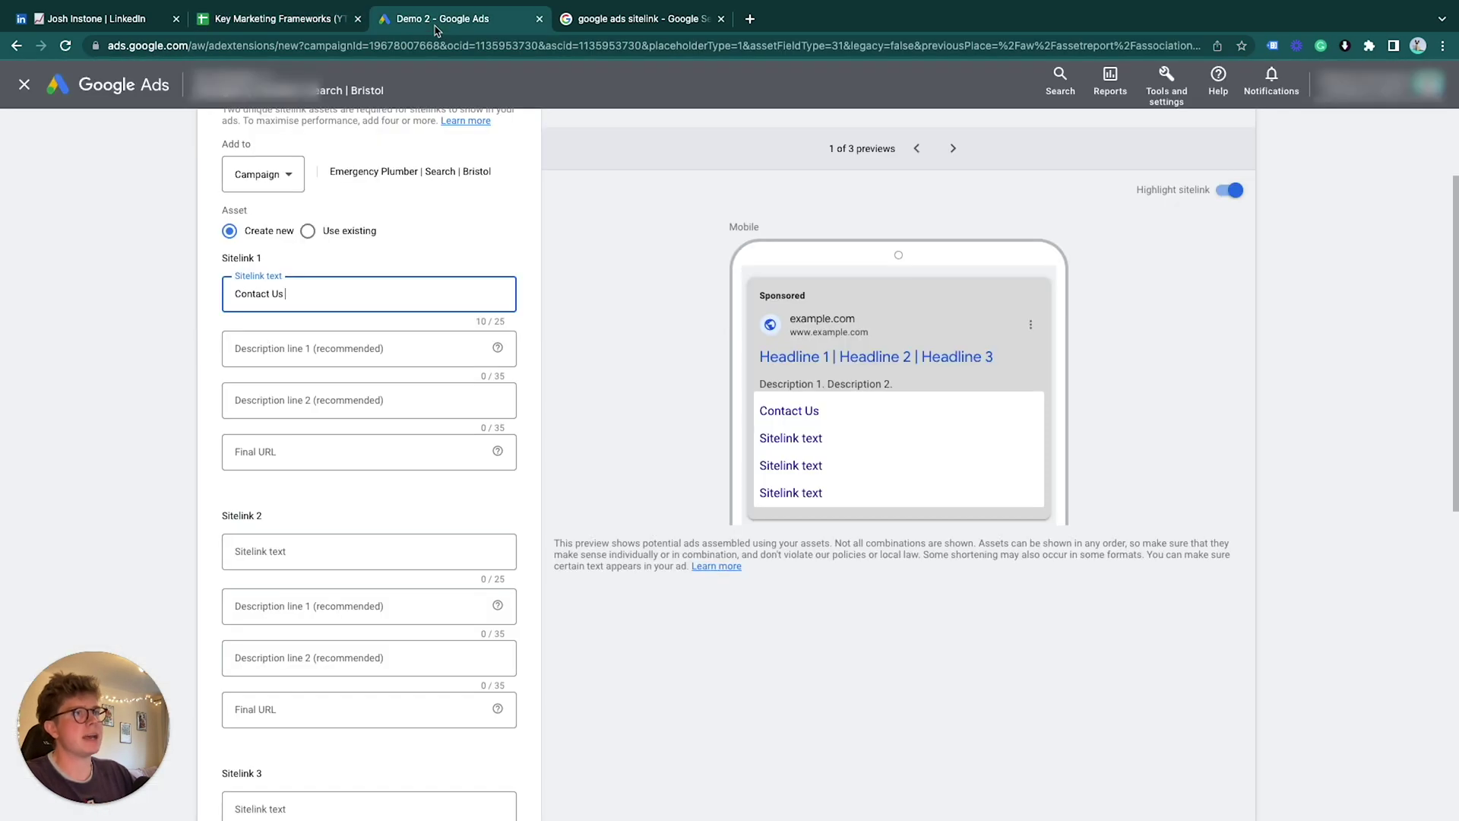
{"action": "left_click", "coordinate": [397, 348]}
{"action": "type", "text": "Get in contact today"}
Step: Add description 2 'via phone or email' and the site's /contact page as the final URL
{"action": "left_click", "coordinate": [291, 22]}
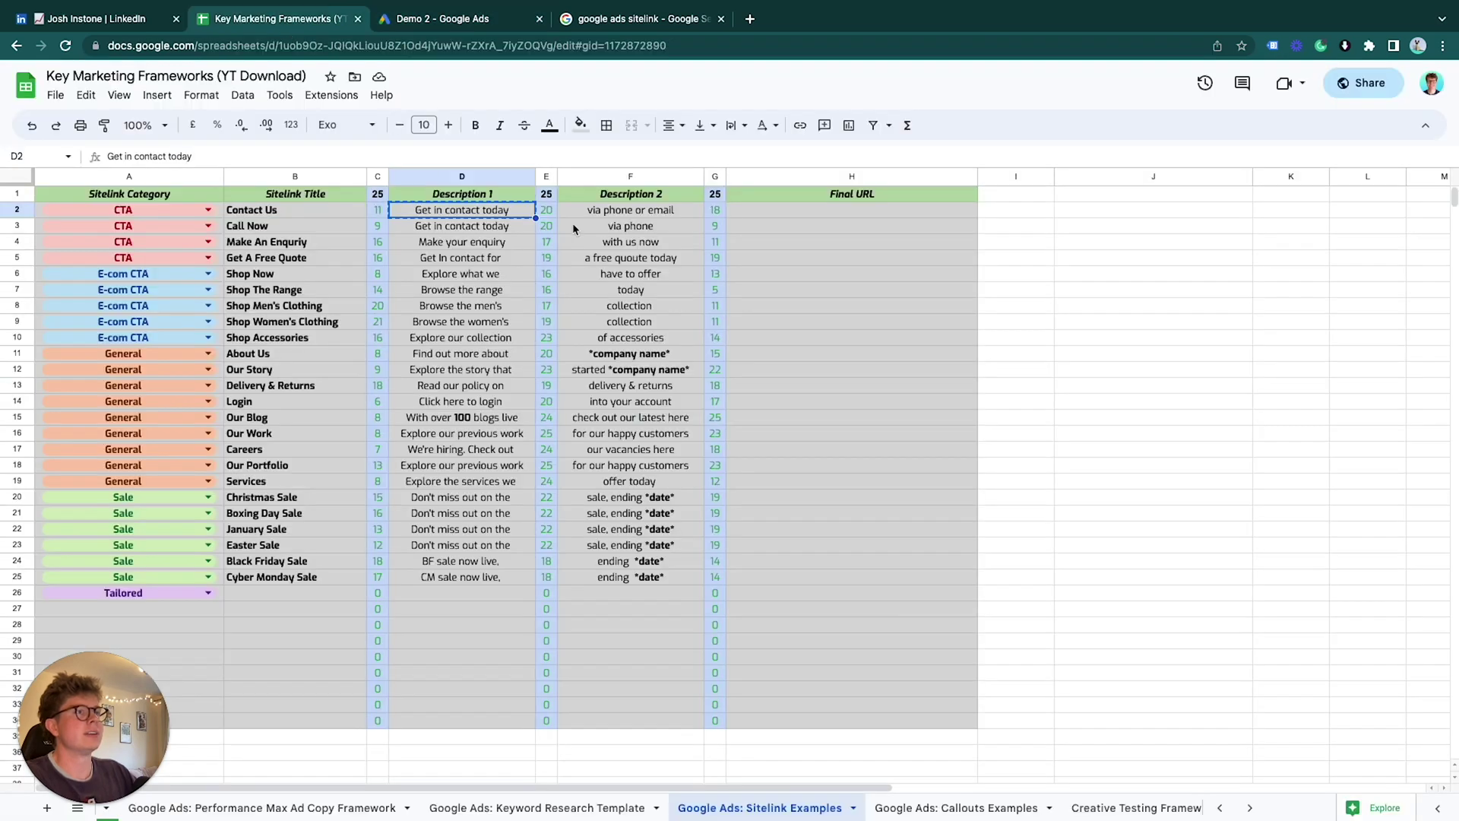
{"action": "left_click", "coordinate": [618, 211]}
{"action": "key", "text": "ctrl+c"}
{"action": "left_click", "coordinate": [445, 18]}
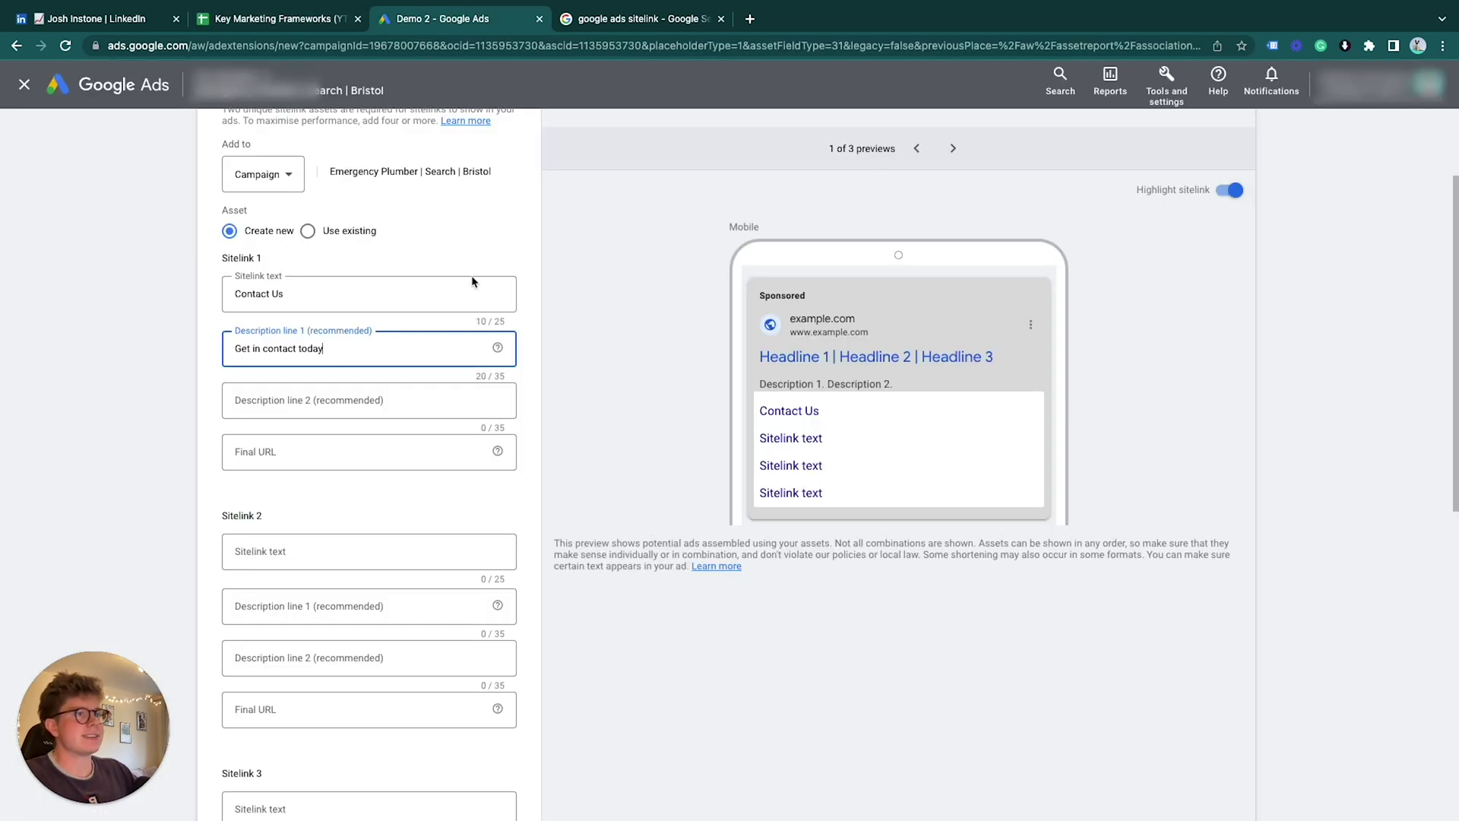
{"action": "left_click", "coordinate": [413, 404]}
{"action": "key", "text": "ctrl+v"}
{"action": "left_click", "coordinate": [360, 456]}
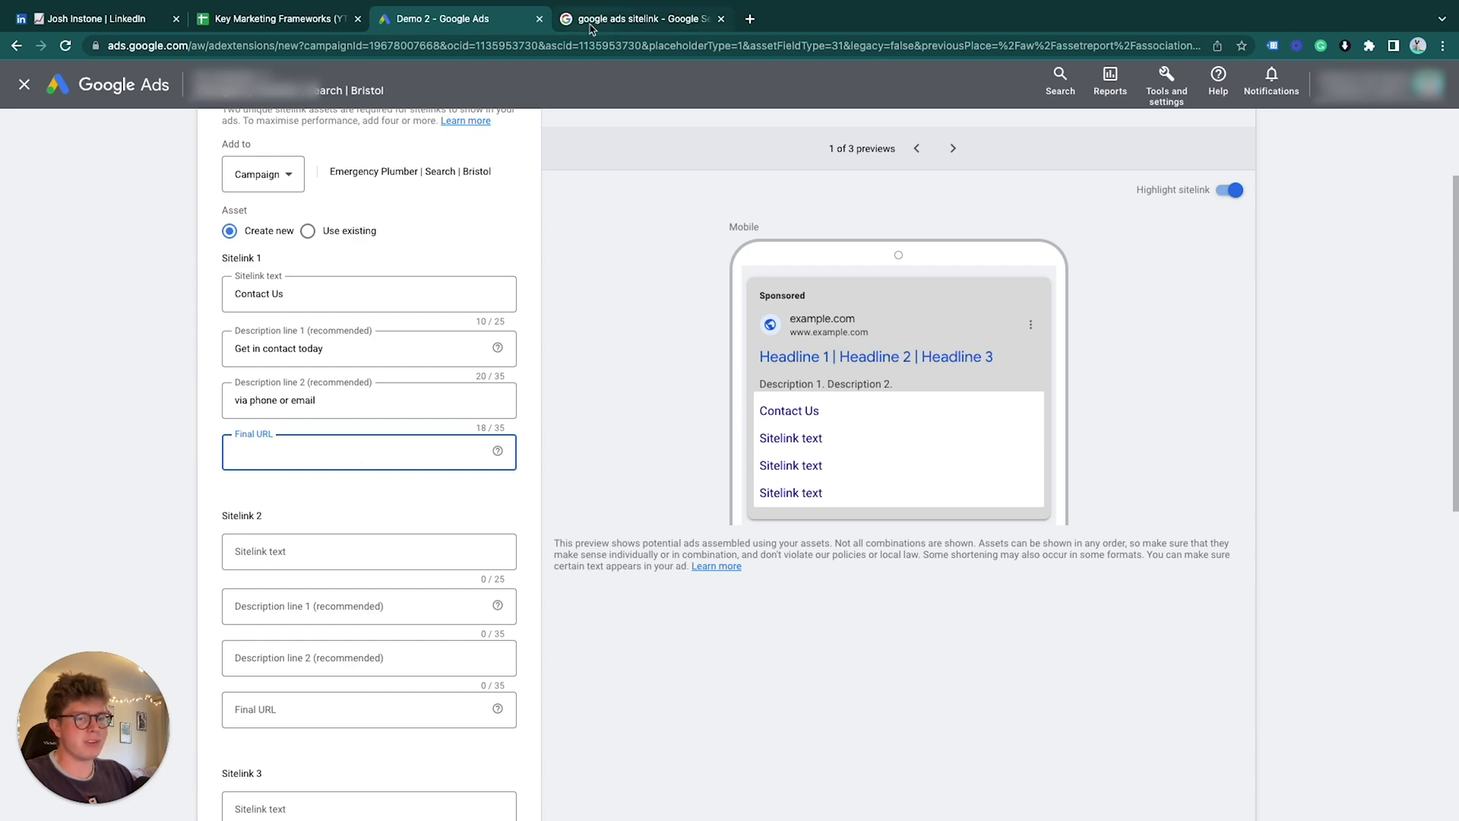
{"action": "left_click", "coordinate": [750, 18]}
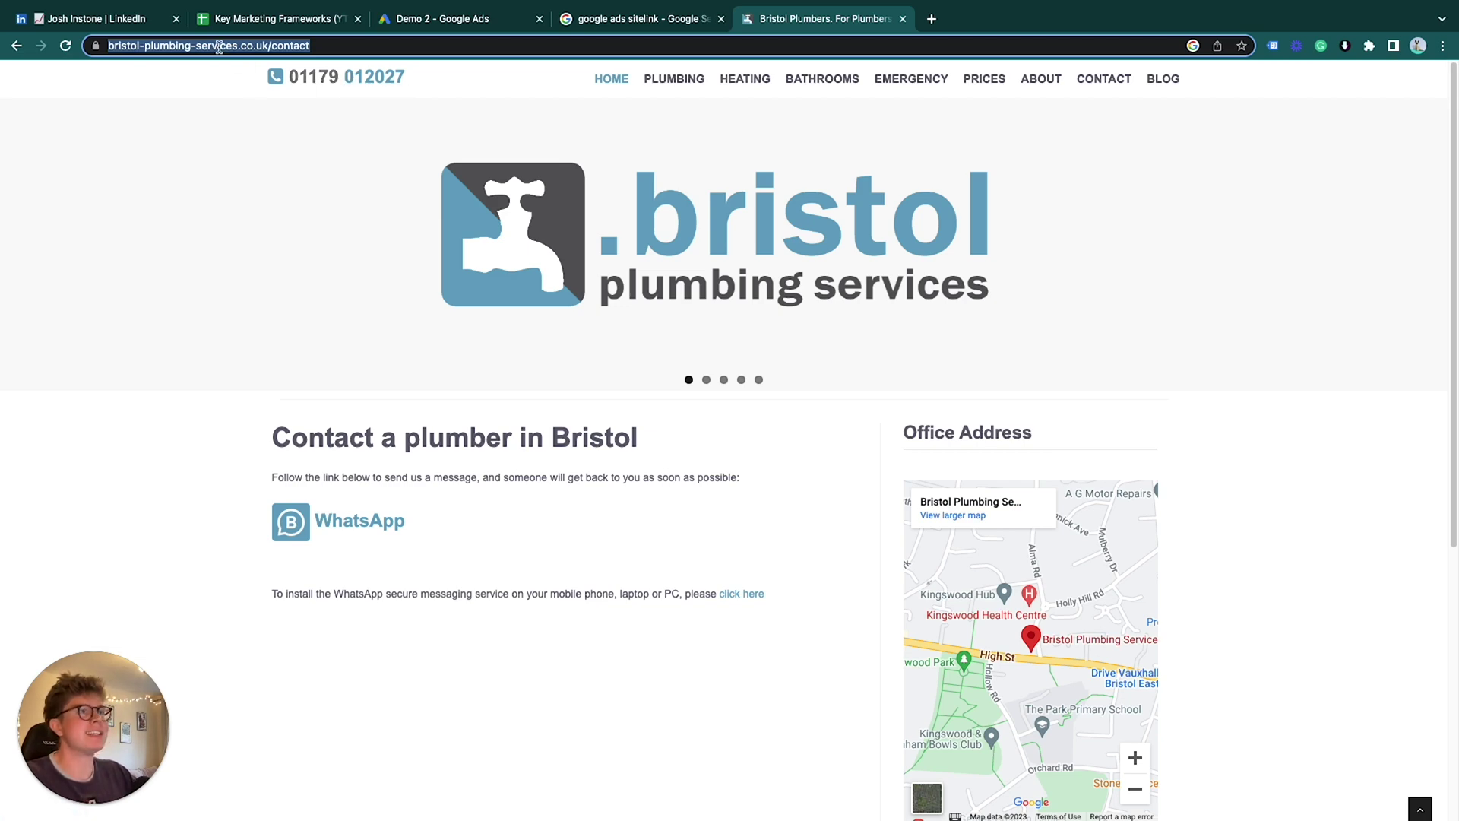
{"action": "left_click", "coordinate": [440, 18]}
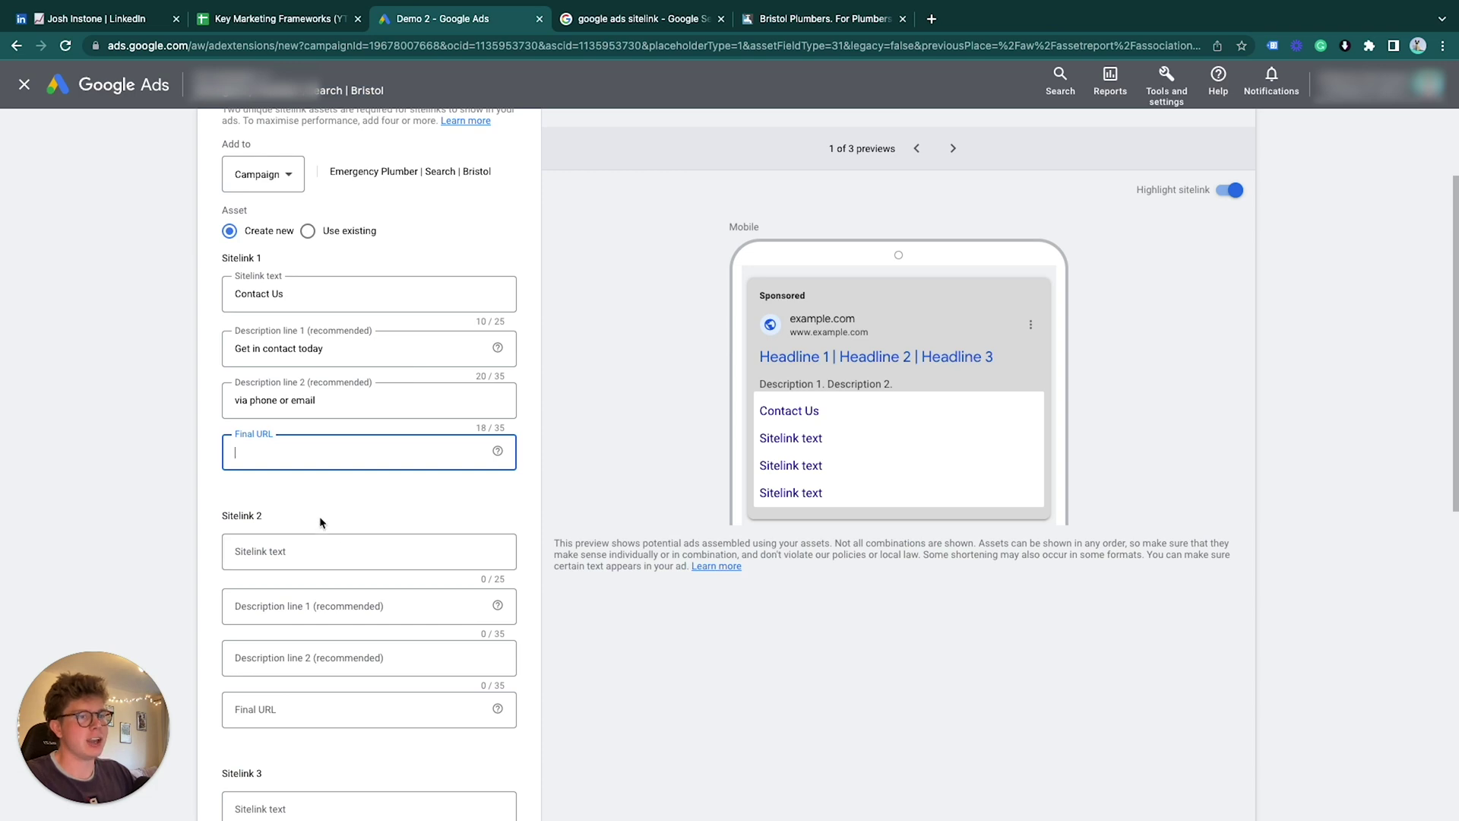
{"action": "key", "text": "ctrl+v"}
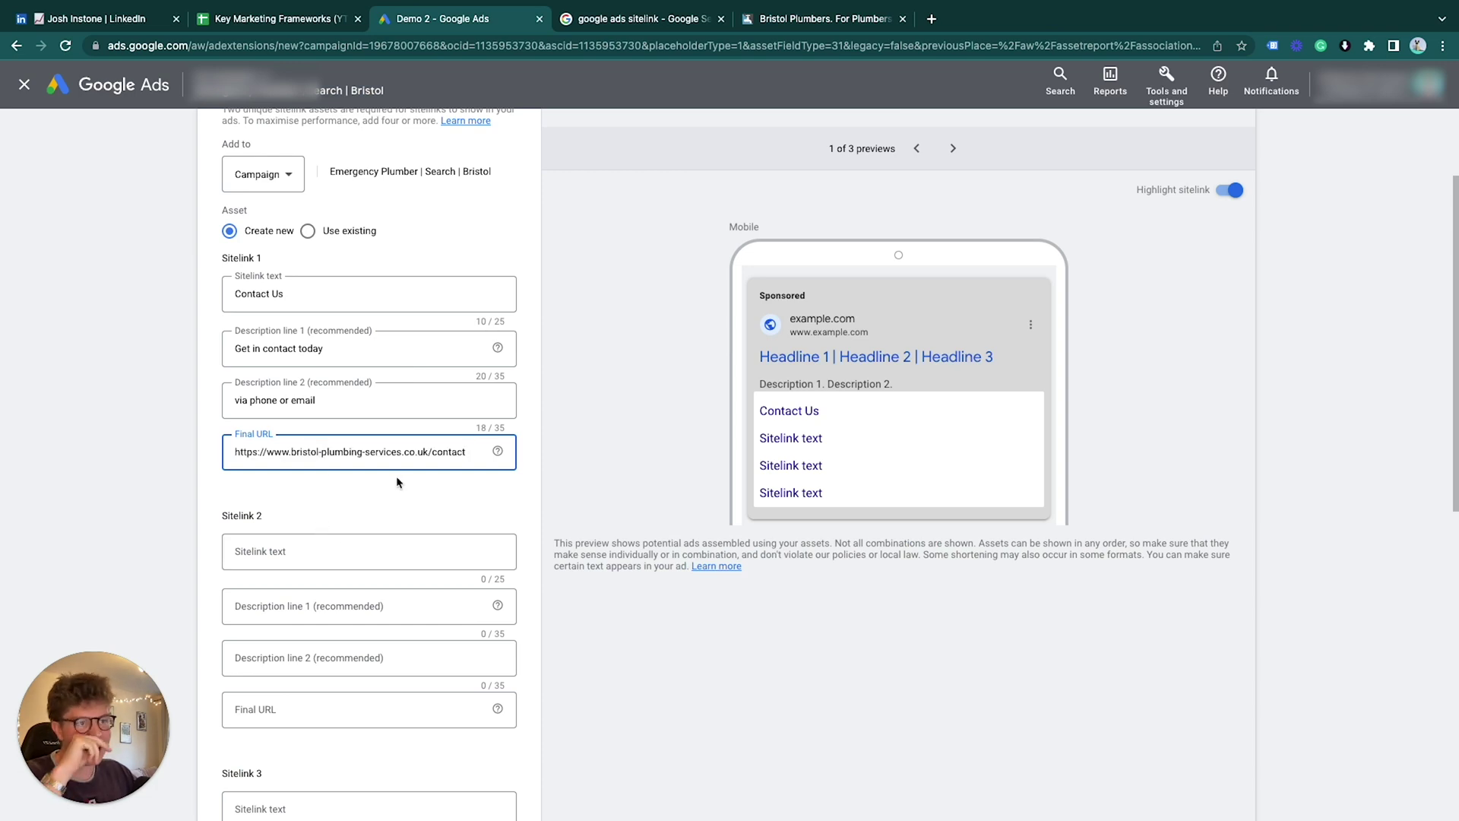
Step: Recheck the Contact Us text and both descriptions, then go back to the template sheet
{"action": "left_click", "coordinate": [373, 287]}
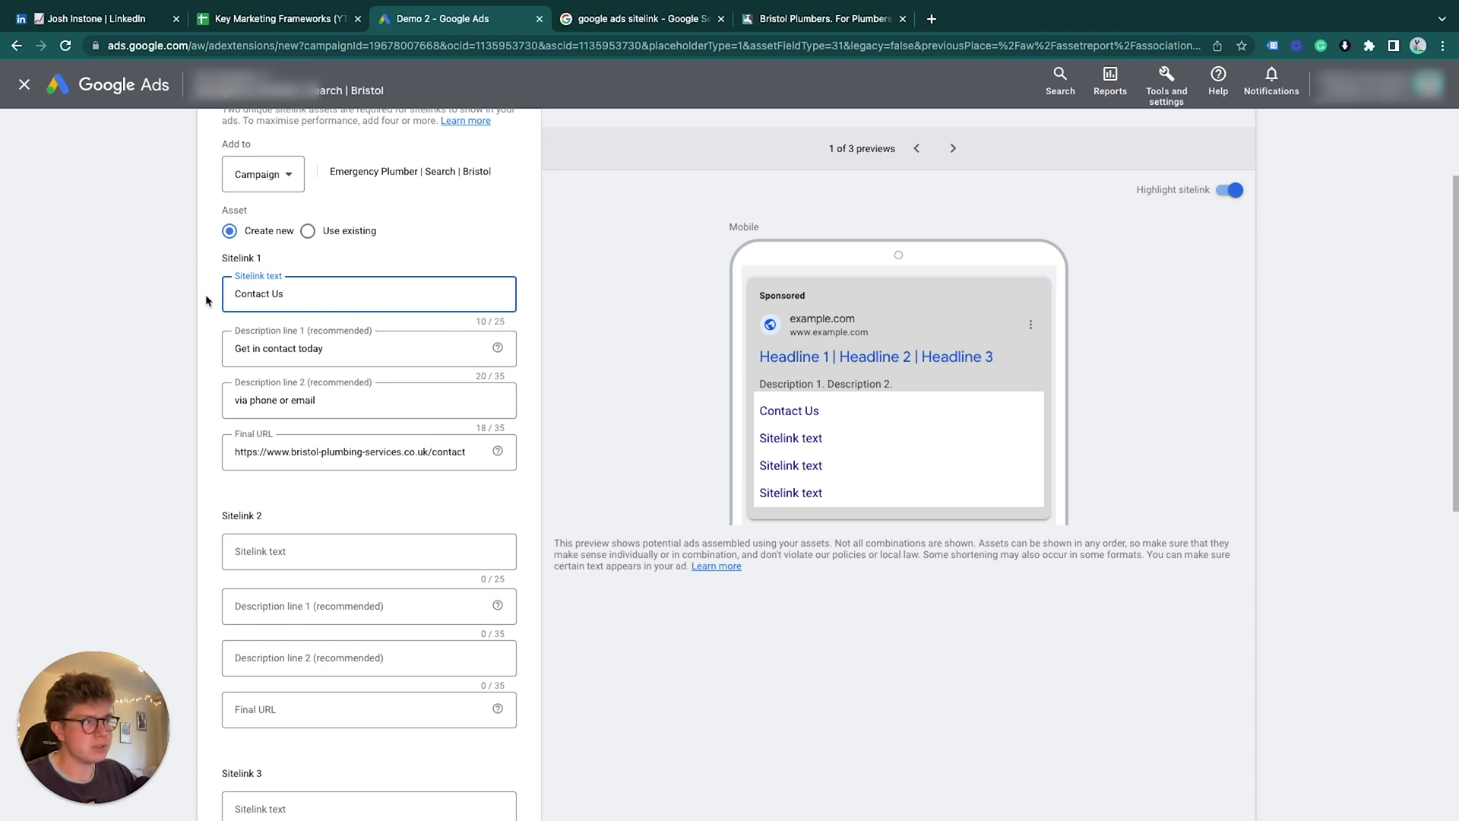
{"action": "left_click_drag", "start_coordinate": [297, 294], "coordinate": [217, 295]}
{"action": "left_click", "coordinate": [343, 345]}
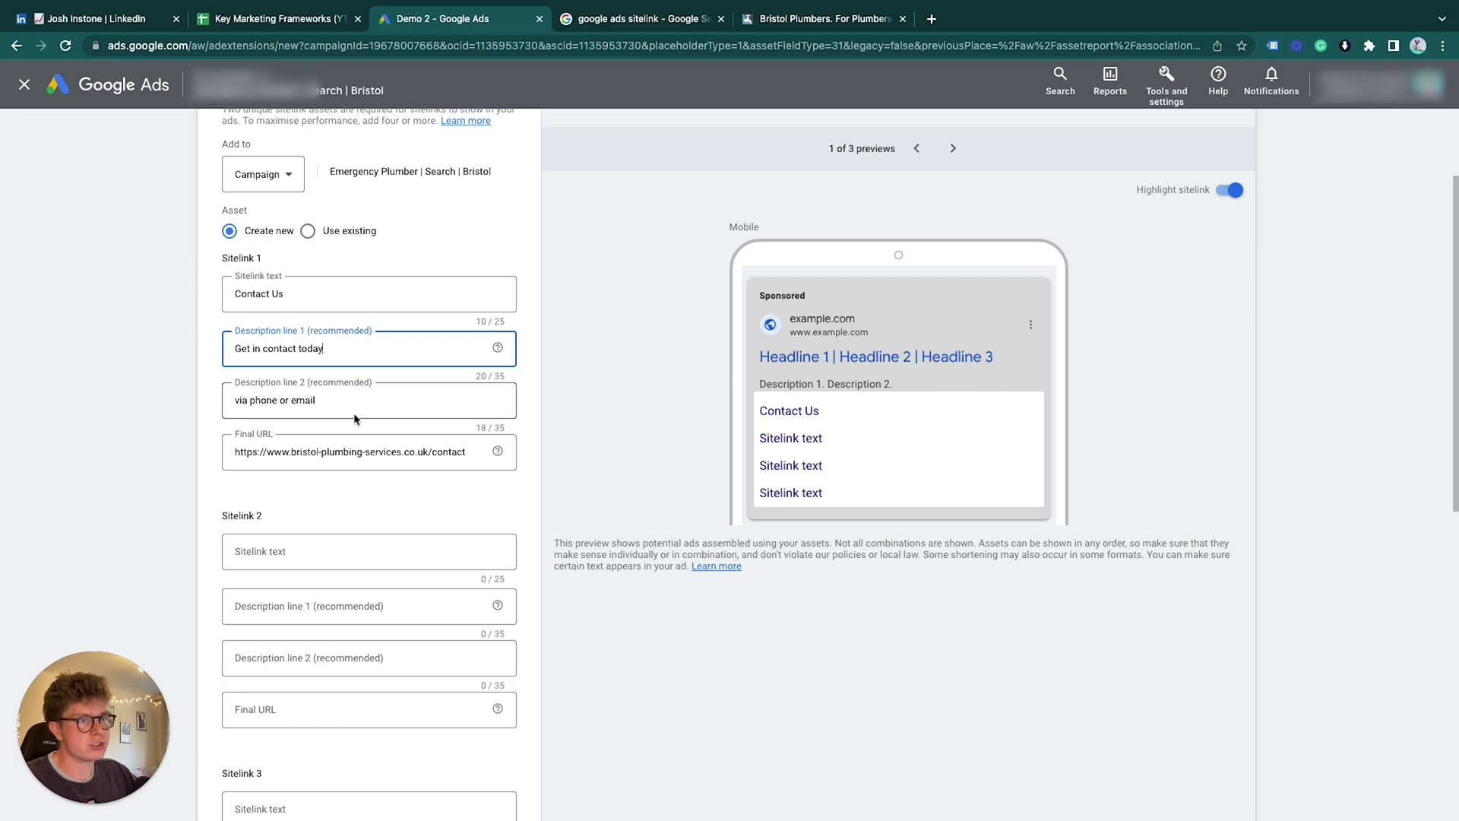
{"action": "left_click", "coordinate": [354, 402]}
{"action": "key", "text": "ctrl+shift+Tab"}
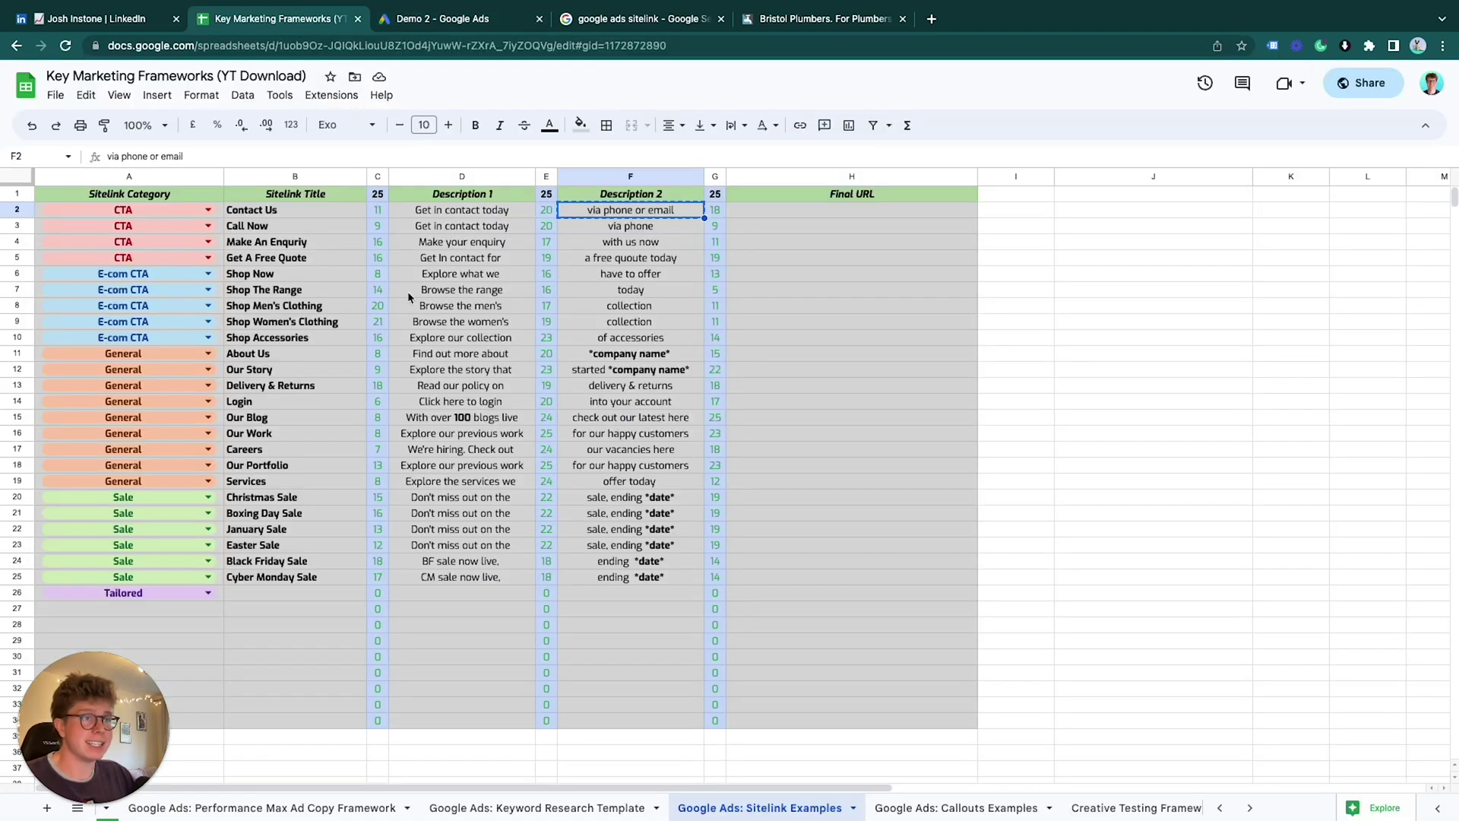
Step: Inspect the =LEN(B2) character-count formula in column C of the template
{"action": "left_click", "coordinate": [376, 176]}
{"action": "left_click", "coordinate": [381, 213]}
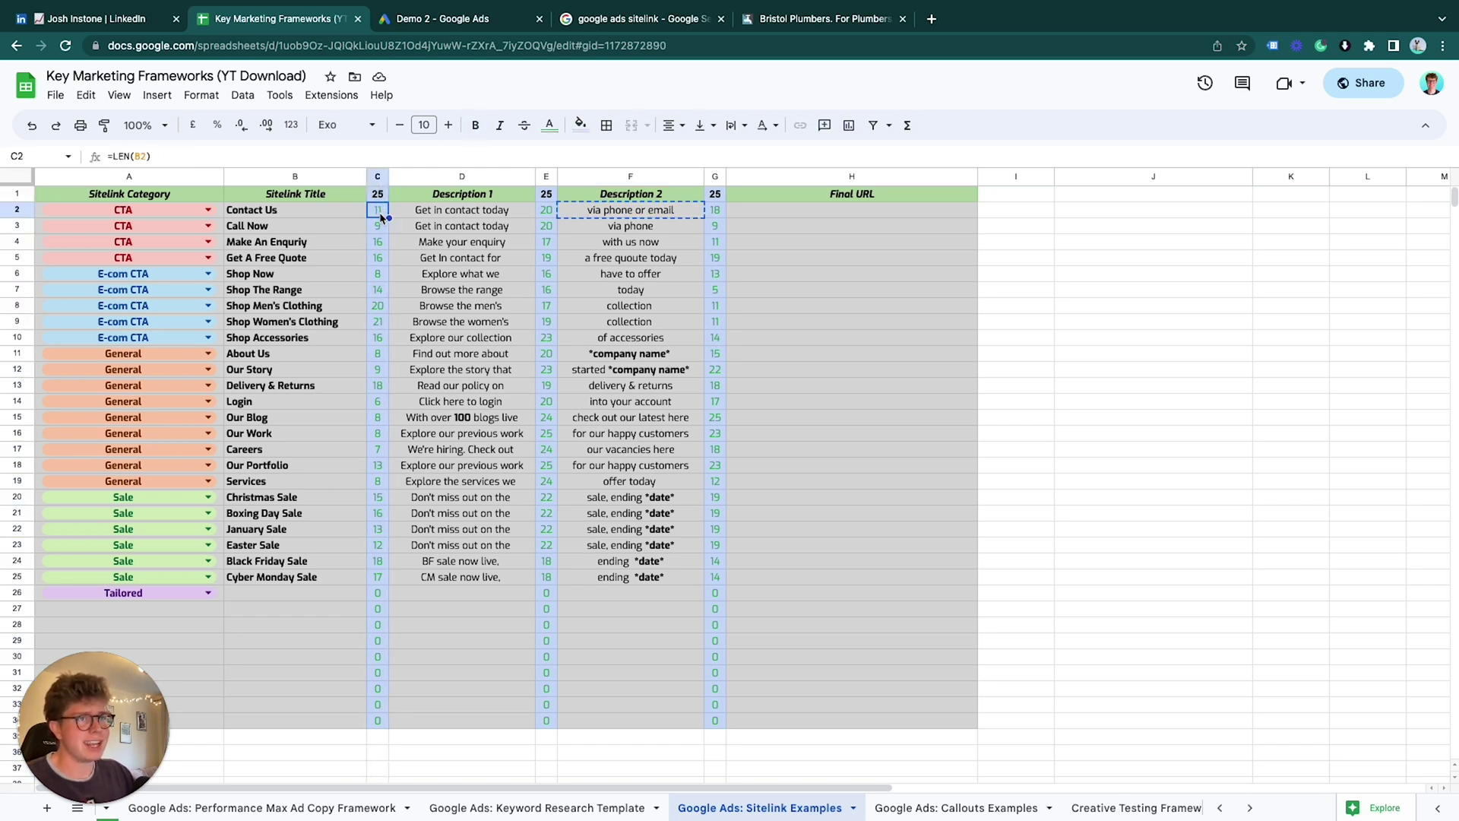
{"action": "key", "text": "Return"}
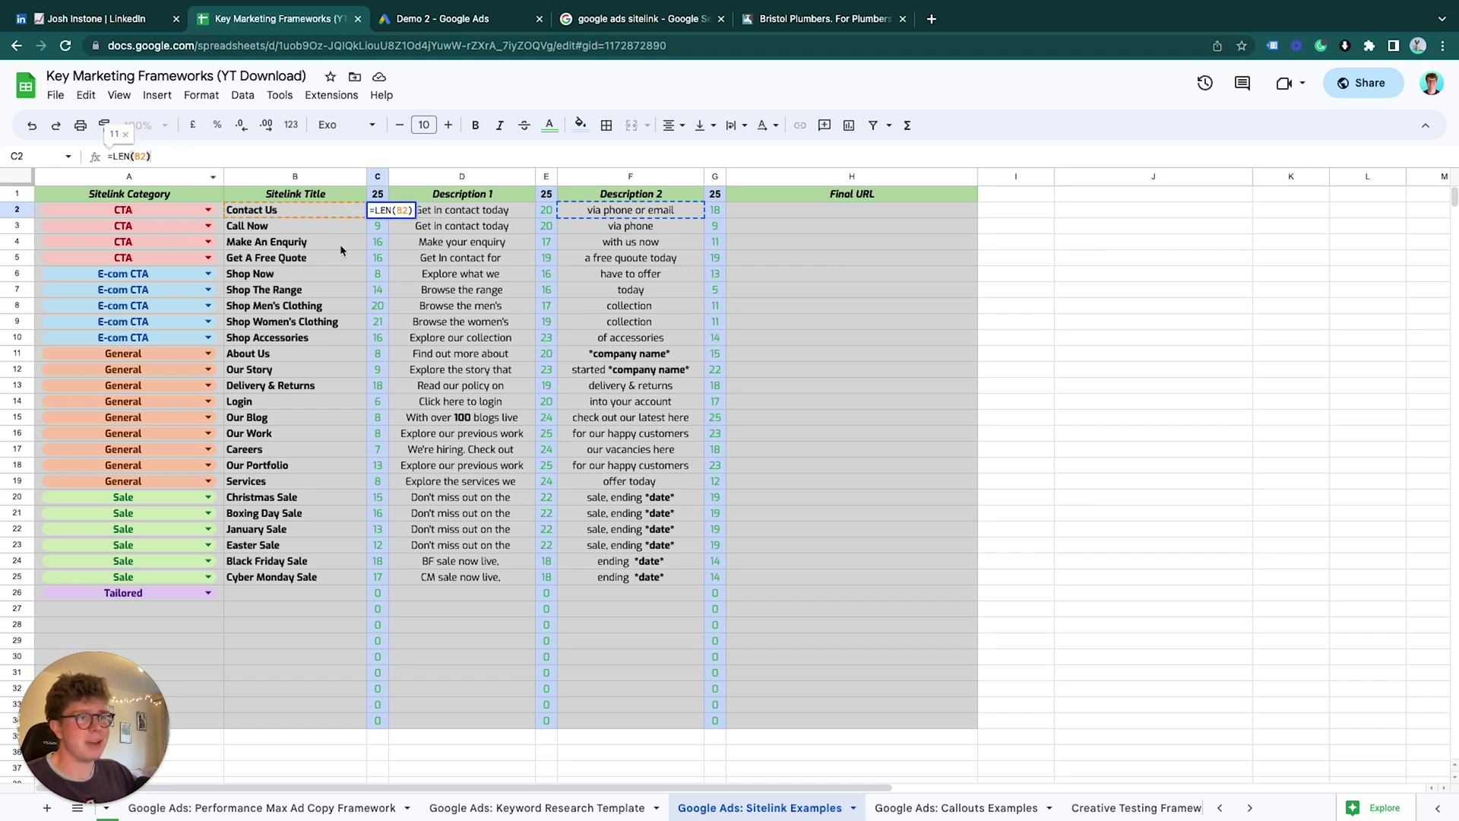
{"action": "left_click", "coordinate": [408, 293]}
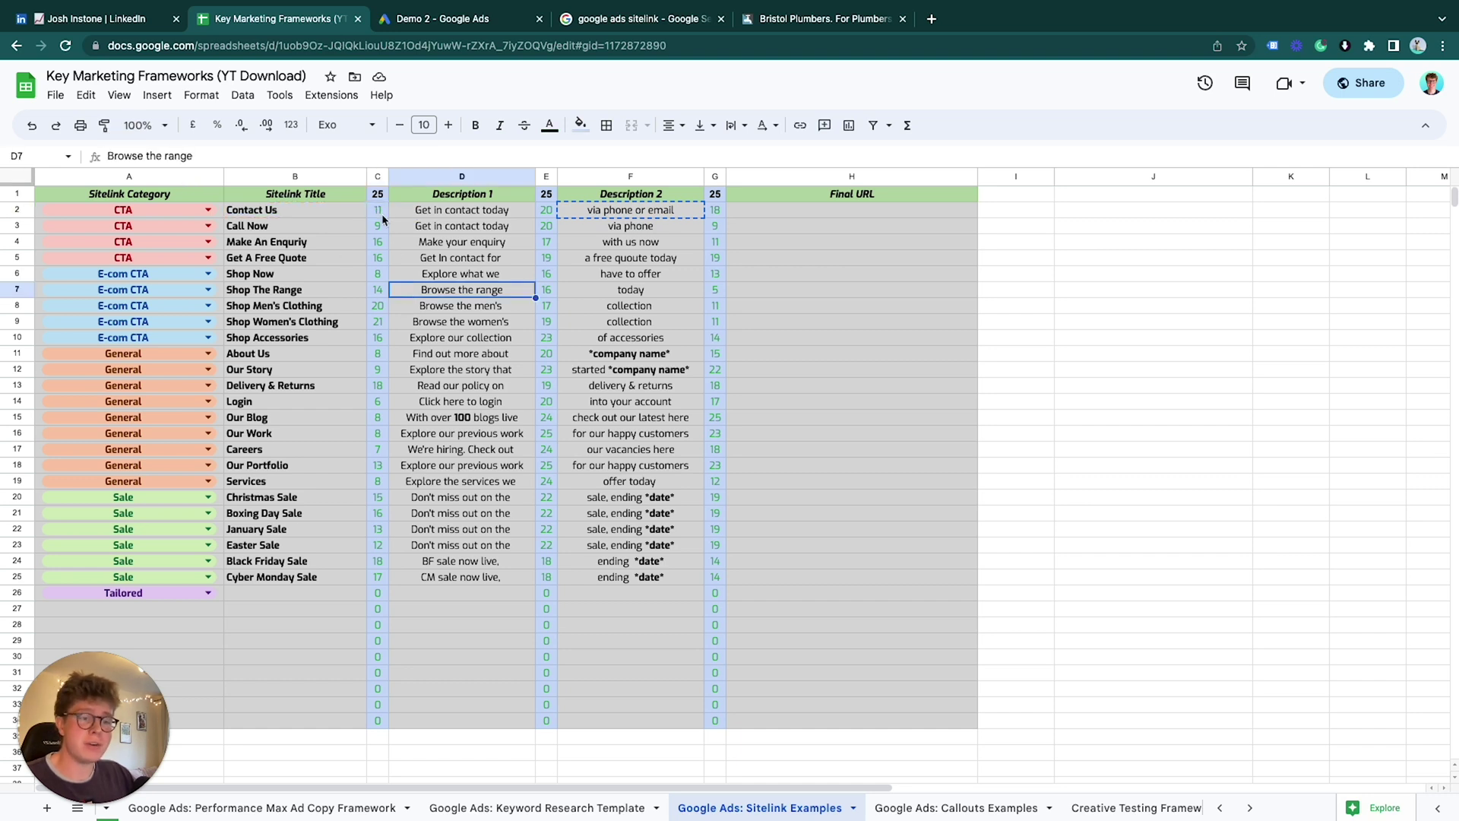
{"action": "left_click", "coordinate": [203, 596]}
{"action": "left_click", "coordinate": [295, 625]}
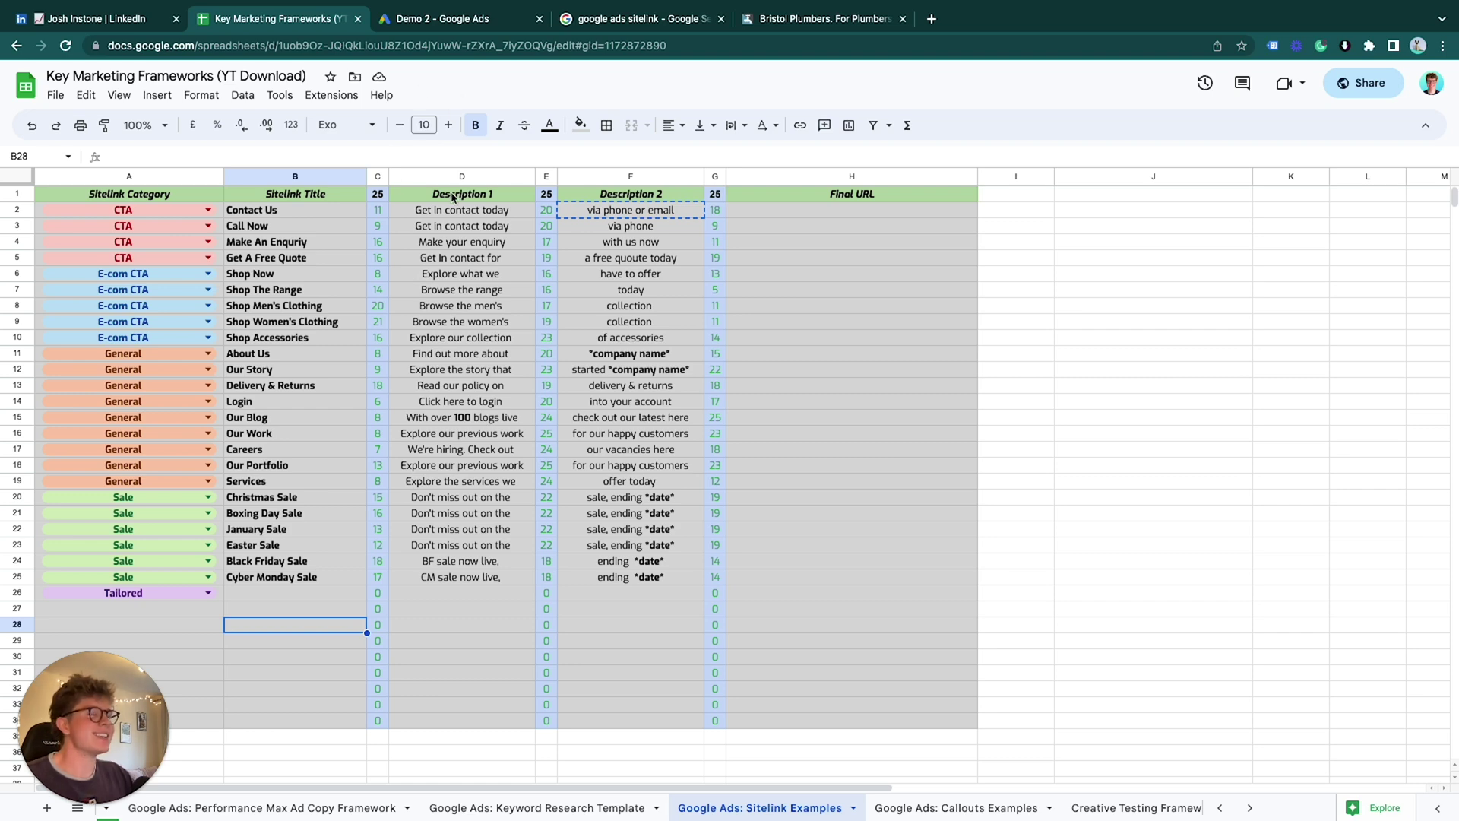
Step: Glance at the Ads form, then select the About Us title in B11
{"action": "left_click", "coordinate": [426, 18]}
{"action": "left_click", "coordinate": [297, 23]}
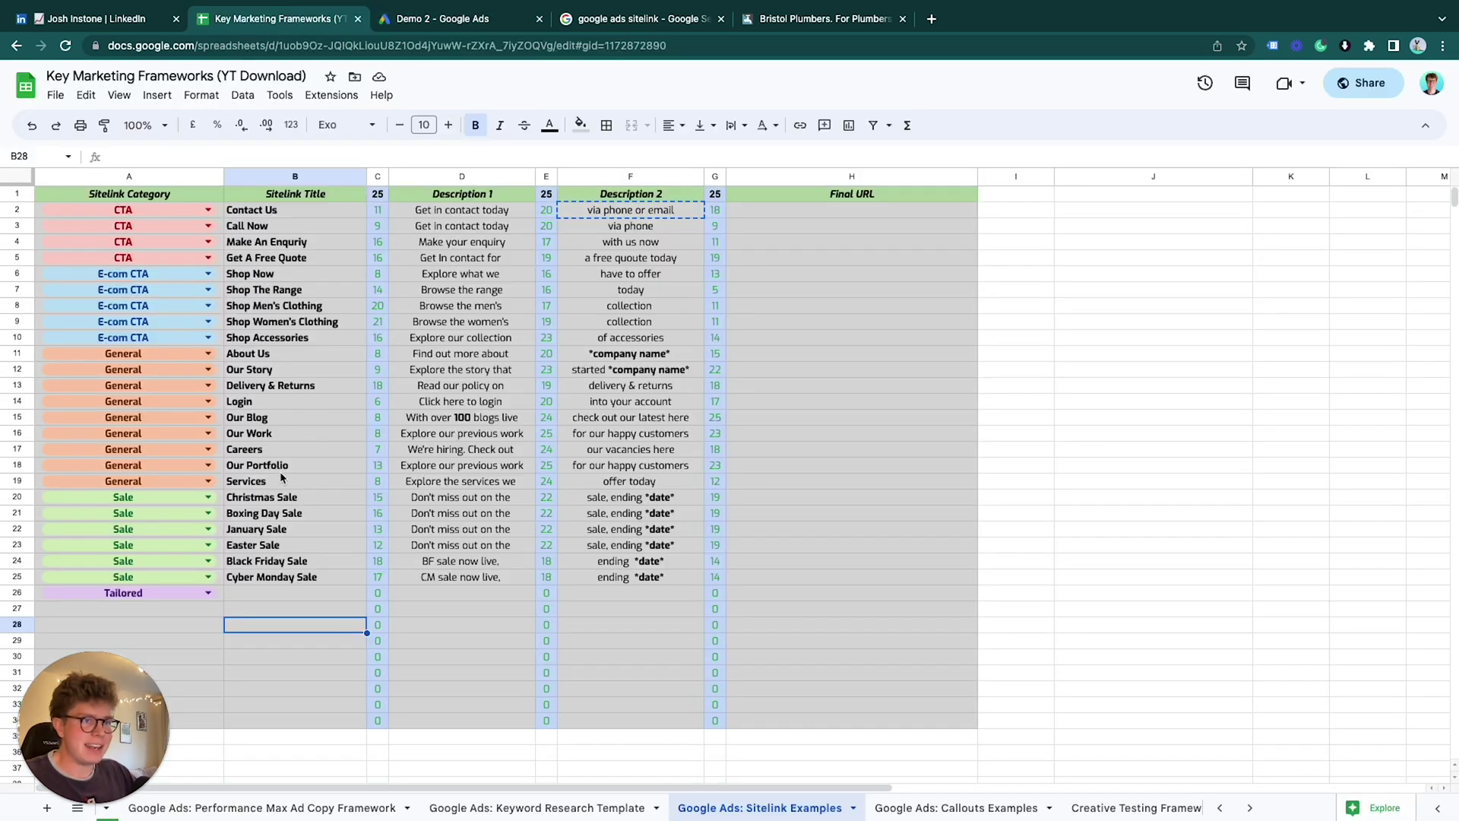
{"action": "left_click", "coordinate": [246, 357]}
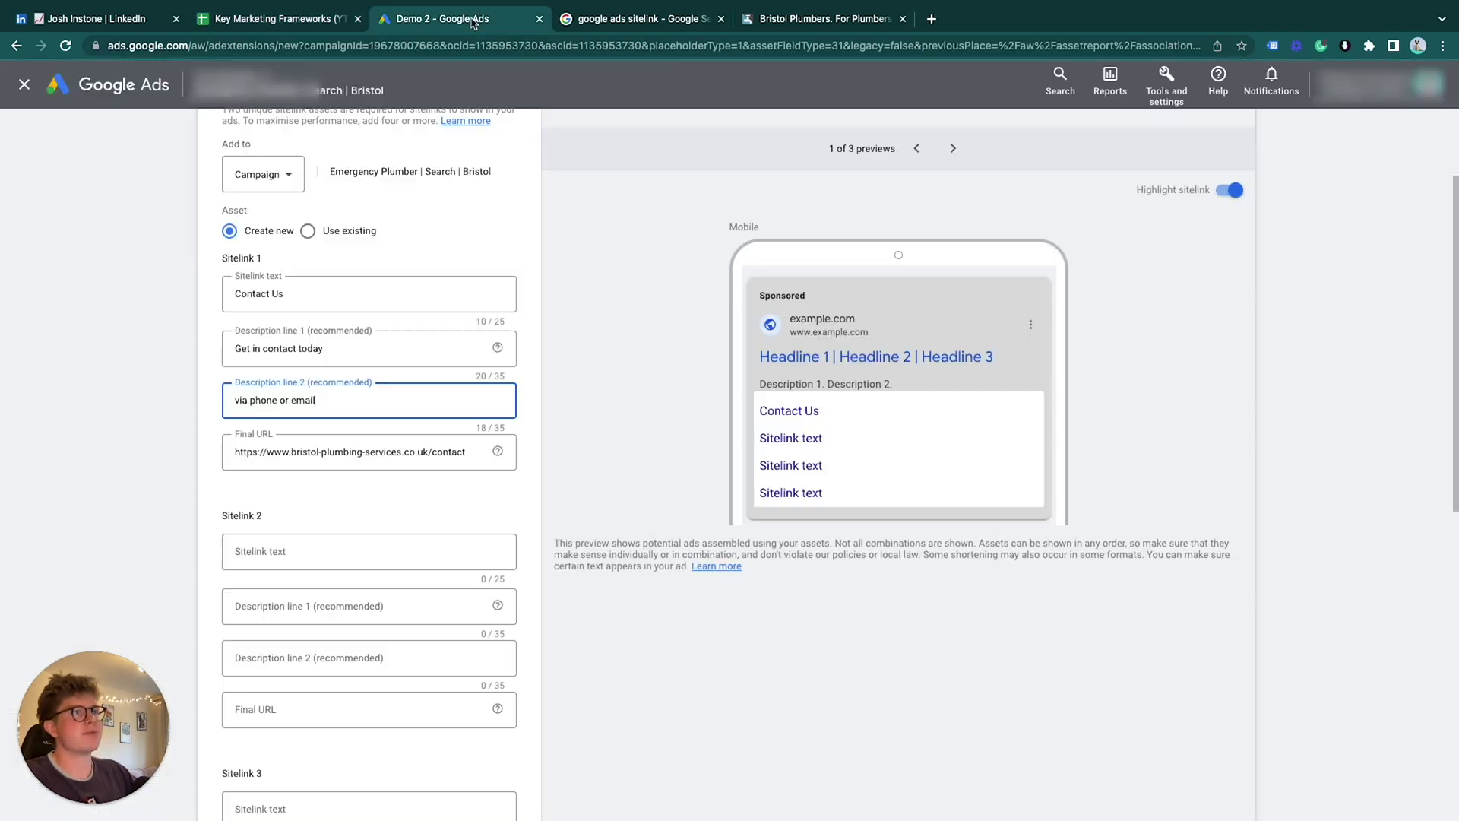
Step: Paste 'About Us' as Sitelink 2's text and 'Find out more about' as description 1
{"action": "left_click", "coordinate": [456, 20]}
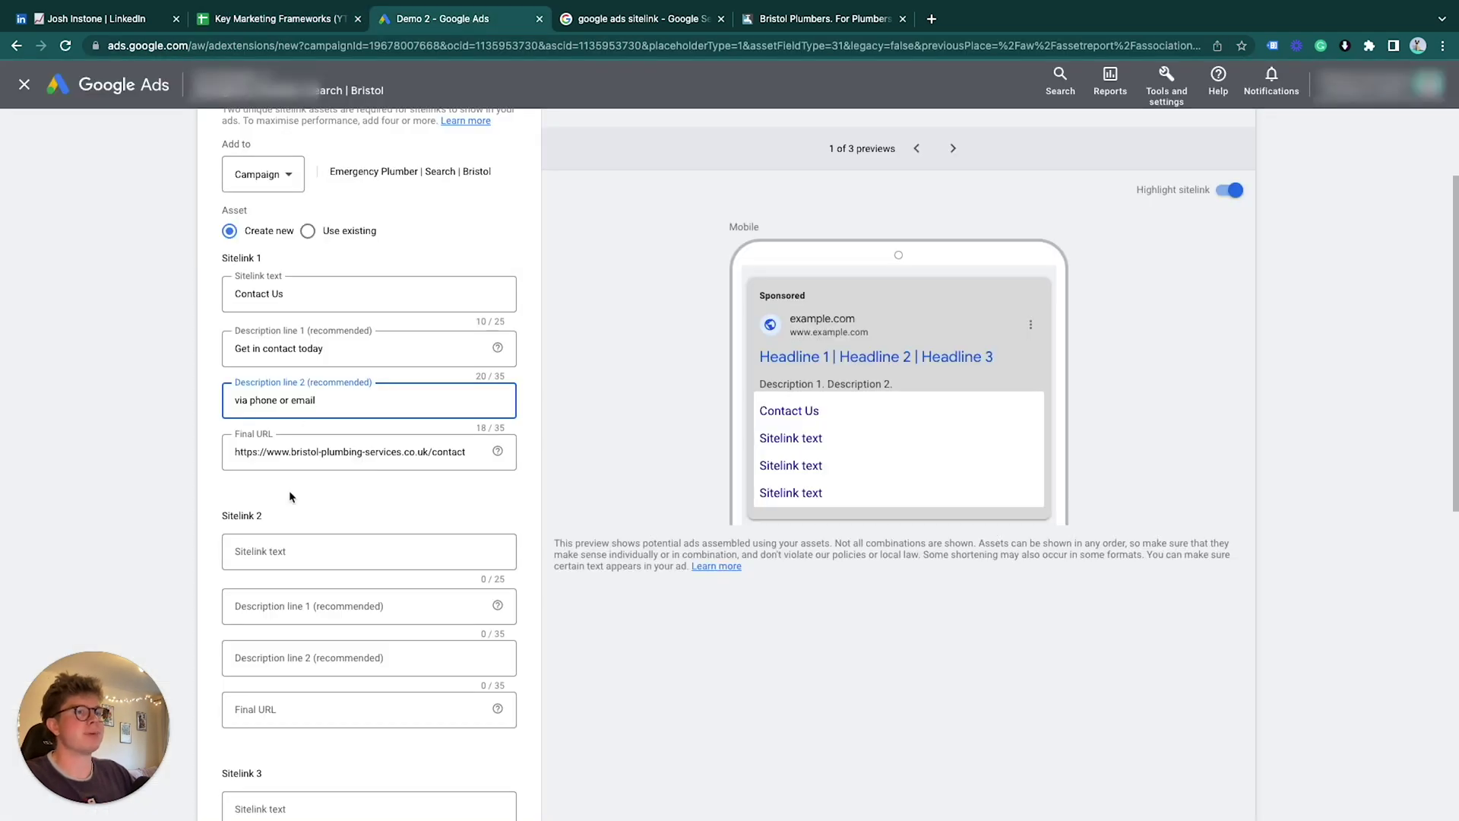
{"action": "left_click", "coordinate": [315, 552]}
{"action": "type", "text": "About Us"}
{"action": "left_click", "coordinate": [279, 20]}
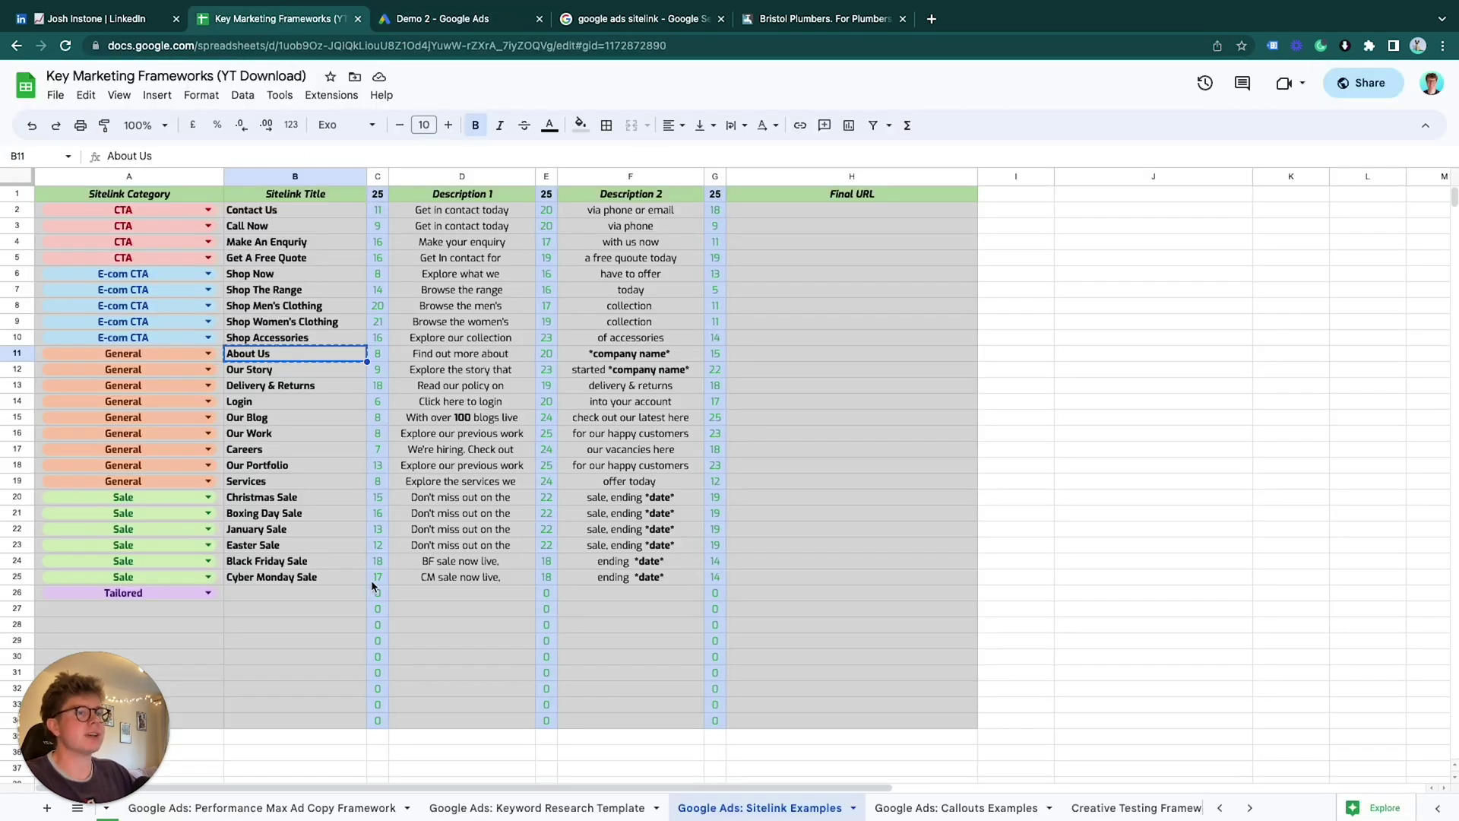
{"action": "left_click", "coordinate": [472, 356]}
{"action": "key", "text": "ctrl+c"}
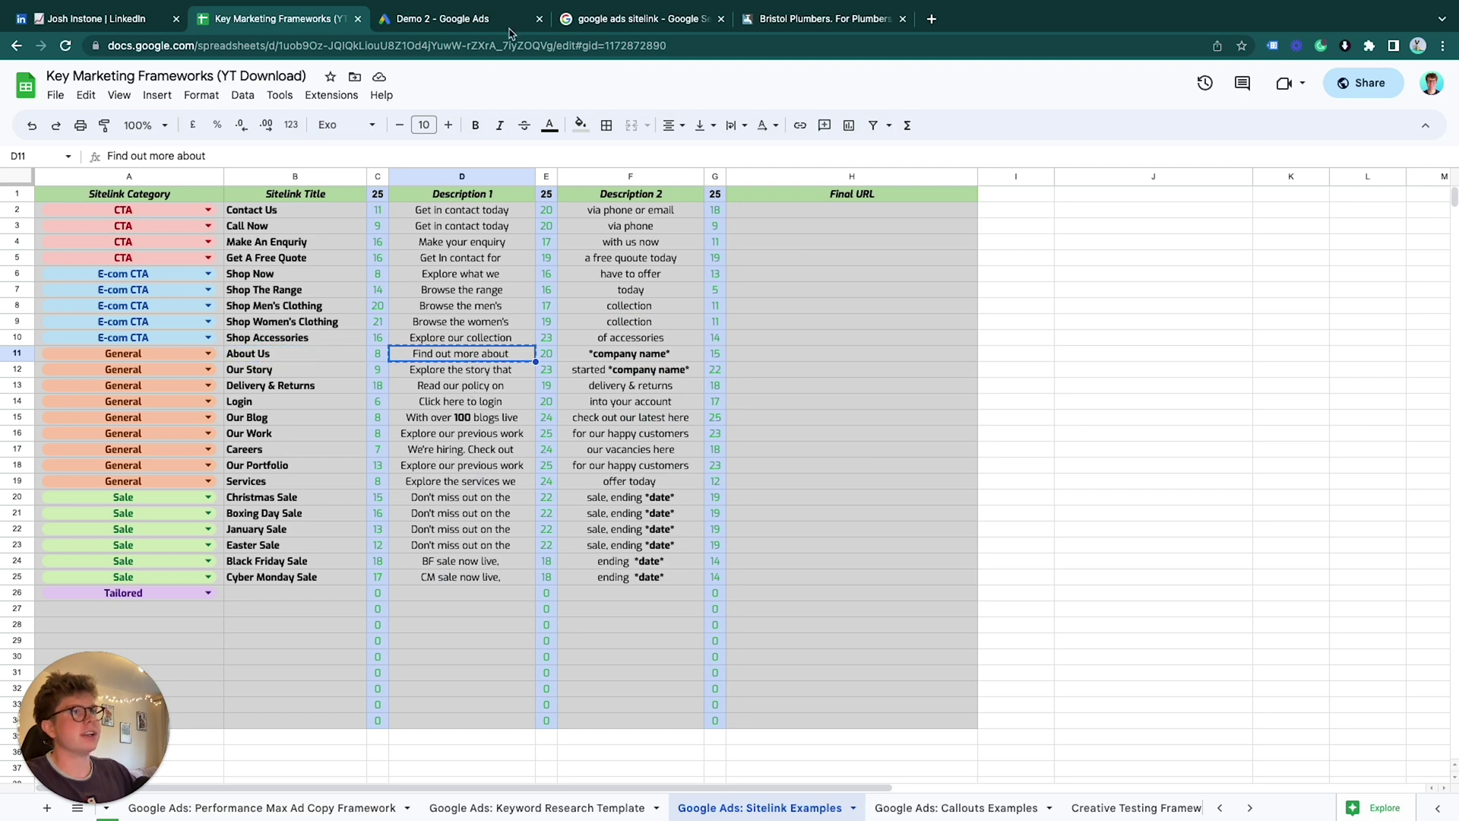
{"action": "left_click", "coordinate": [456, 20]}
{"action": "key", "text": "Tab"}
{"action": "key", "text": "ctrl+v"}
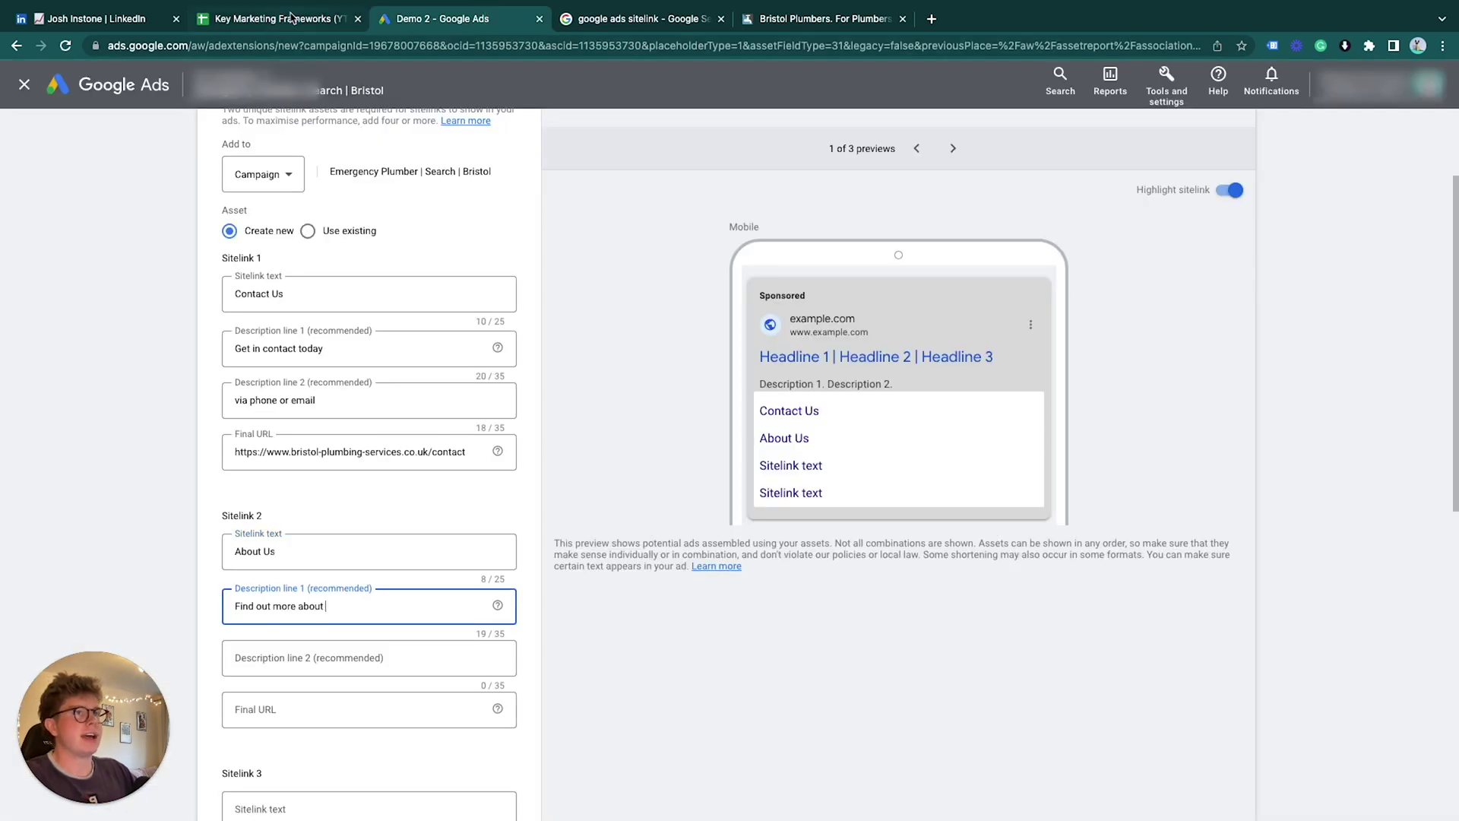
Step: Copy '*company name*' from F11 into Sitelink 2's description 2
{"action": "left_click", "coordinate": [285, 18]}
{"action": "left_click", "coordinate": [623, 356]}
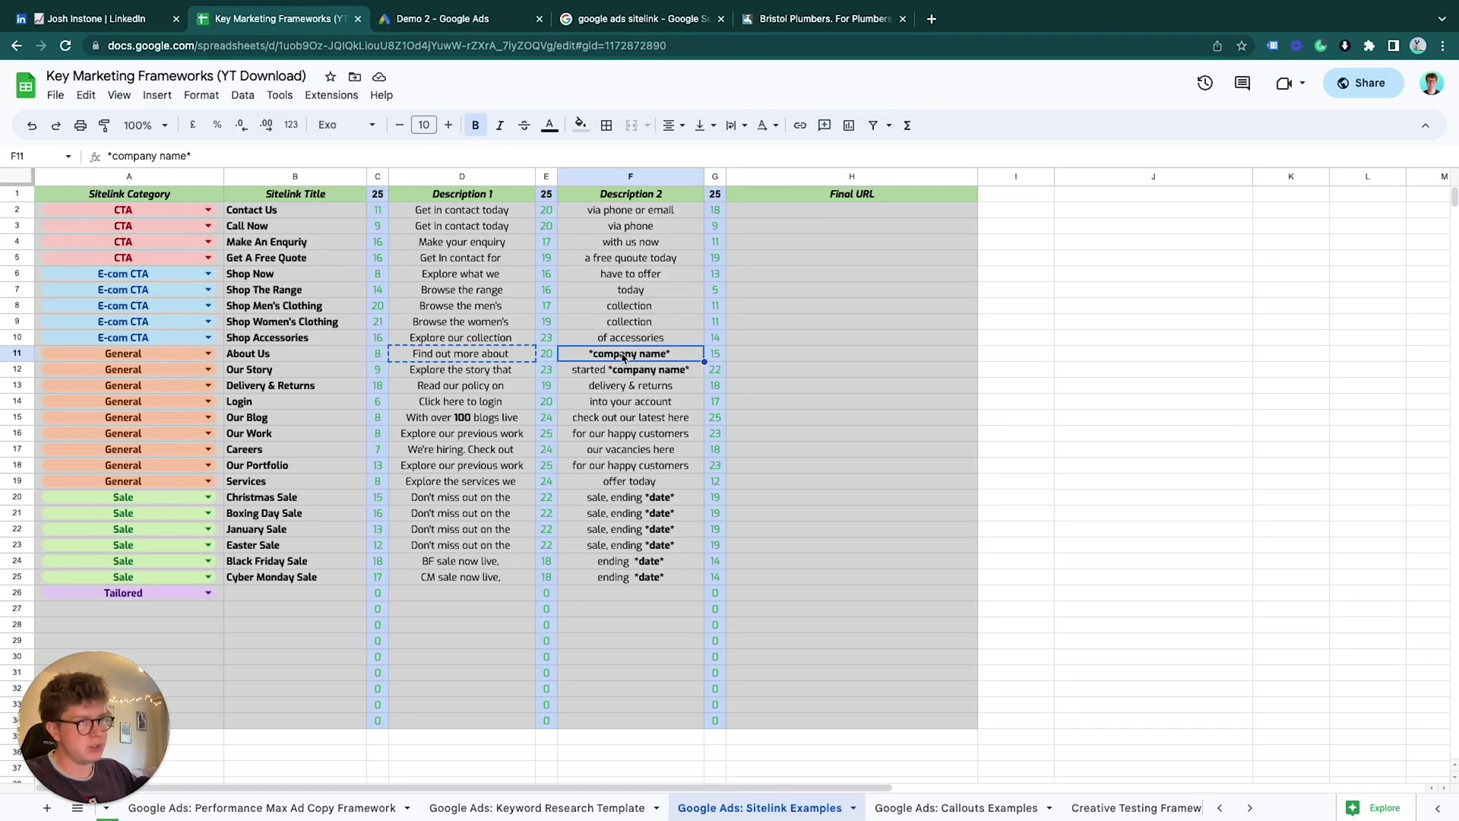
{"action": "key", "text": "ctrl+c"}
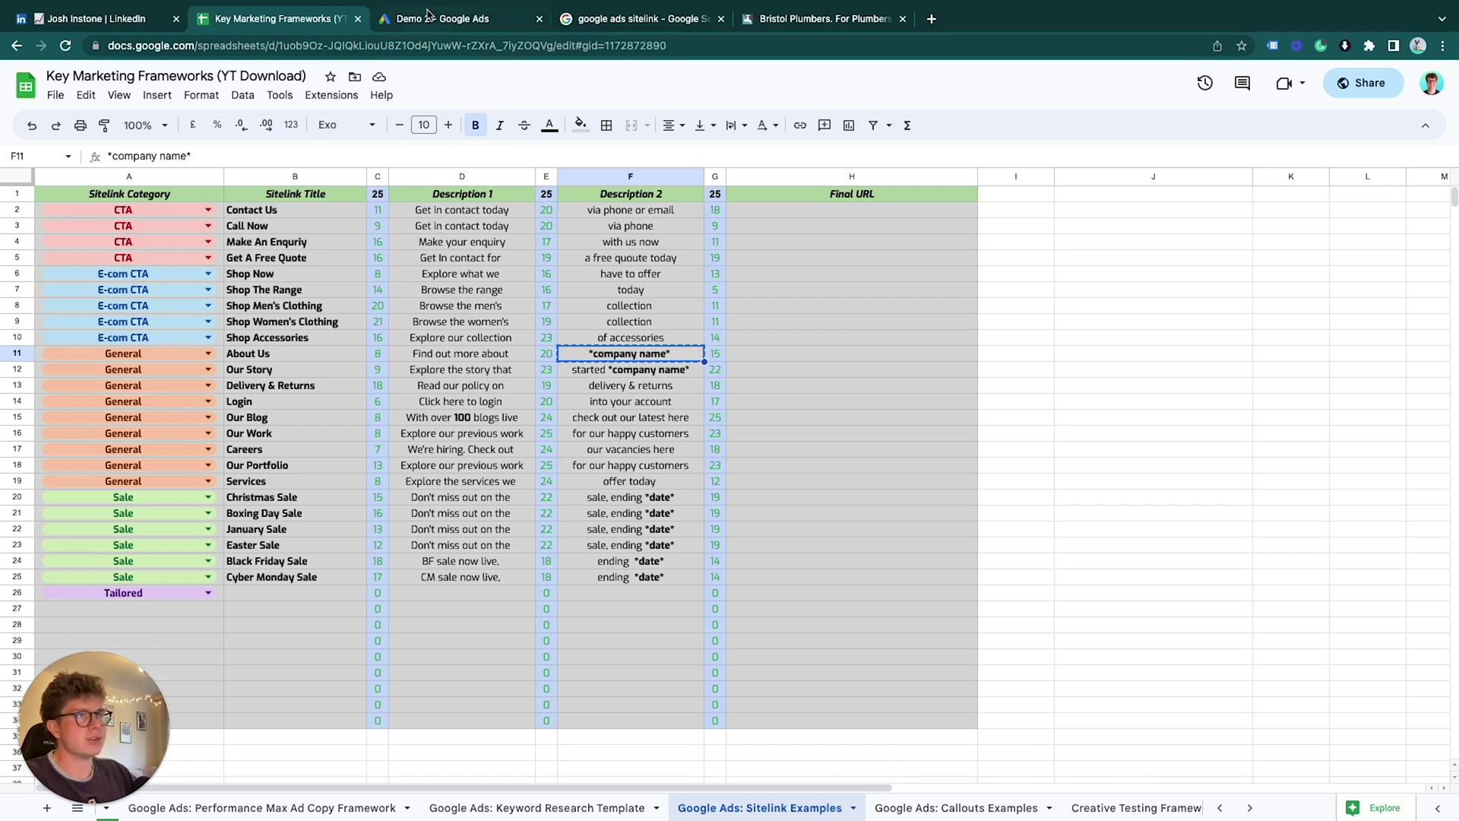
{"action": "left_click", "coordinate": [427, 17]}
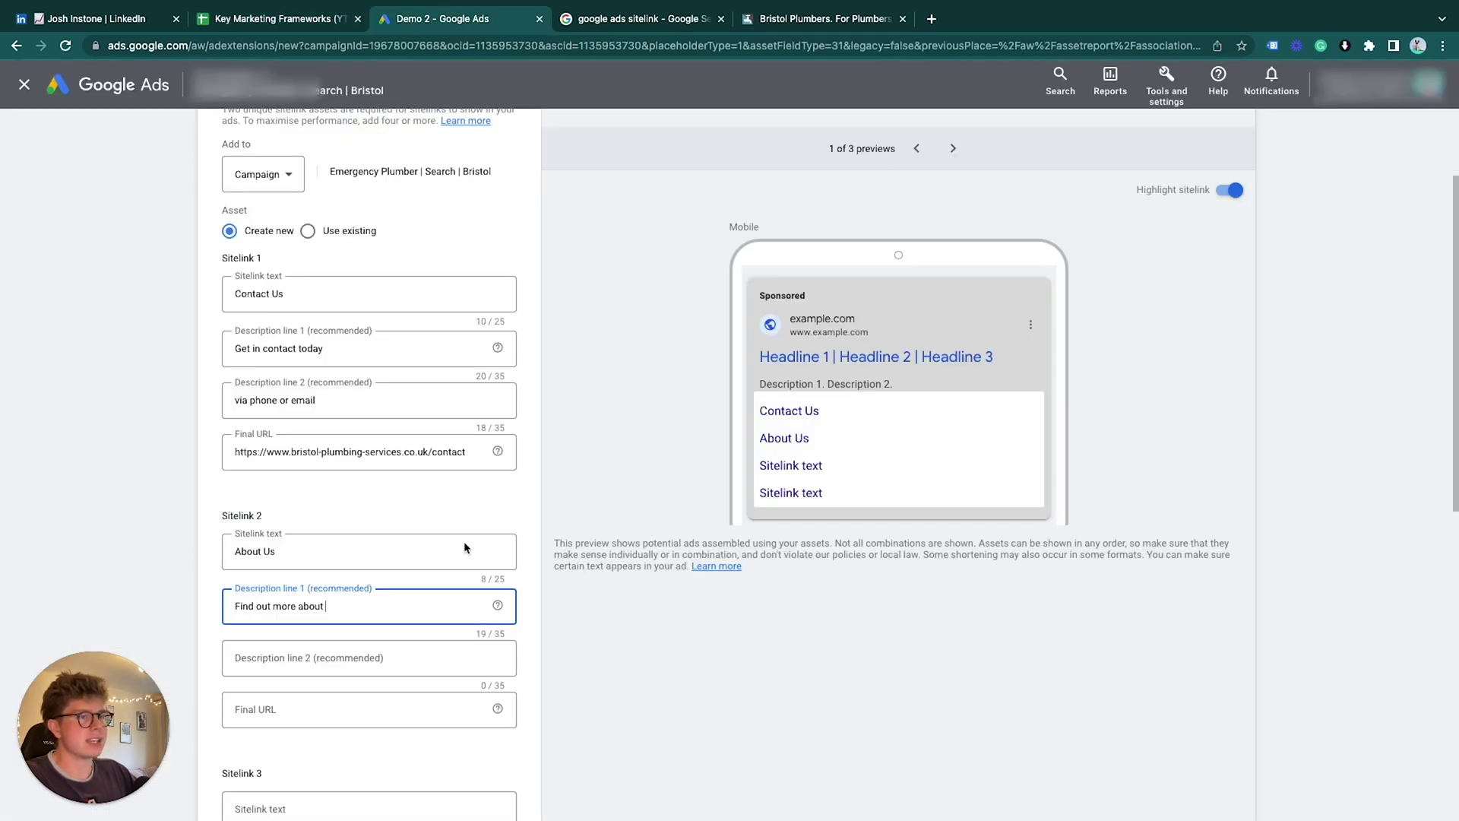
{"action": "left_click", "coordinate": [327, 658]}
{"action": "key", "text": "ctrl+v"}
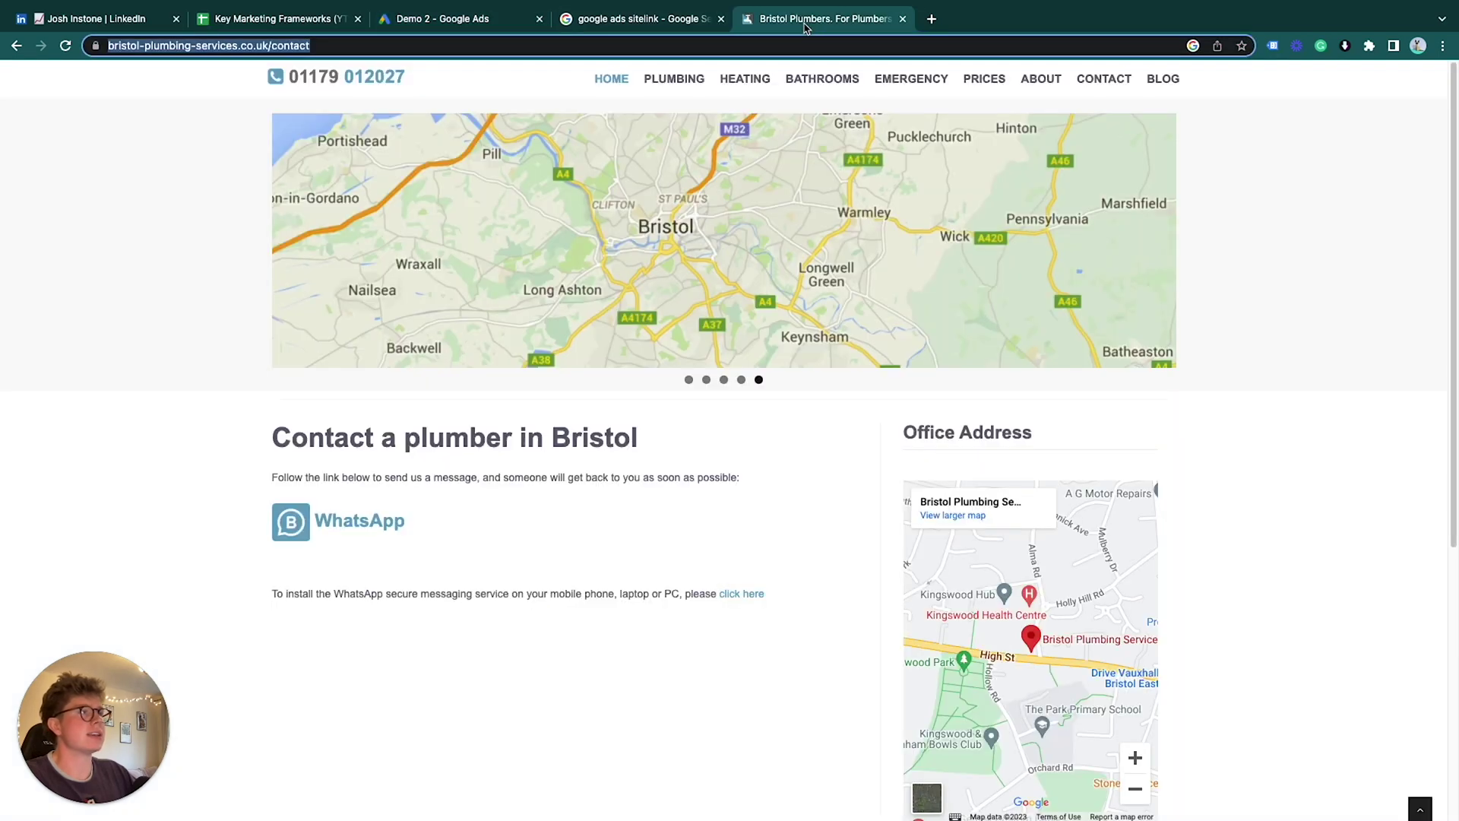
Step: Copy the website's /about page address into Sitelink 2's final URL
{"action": "left_click", "coordinate": [804, 20]}
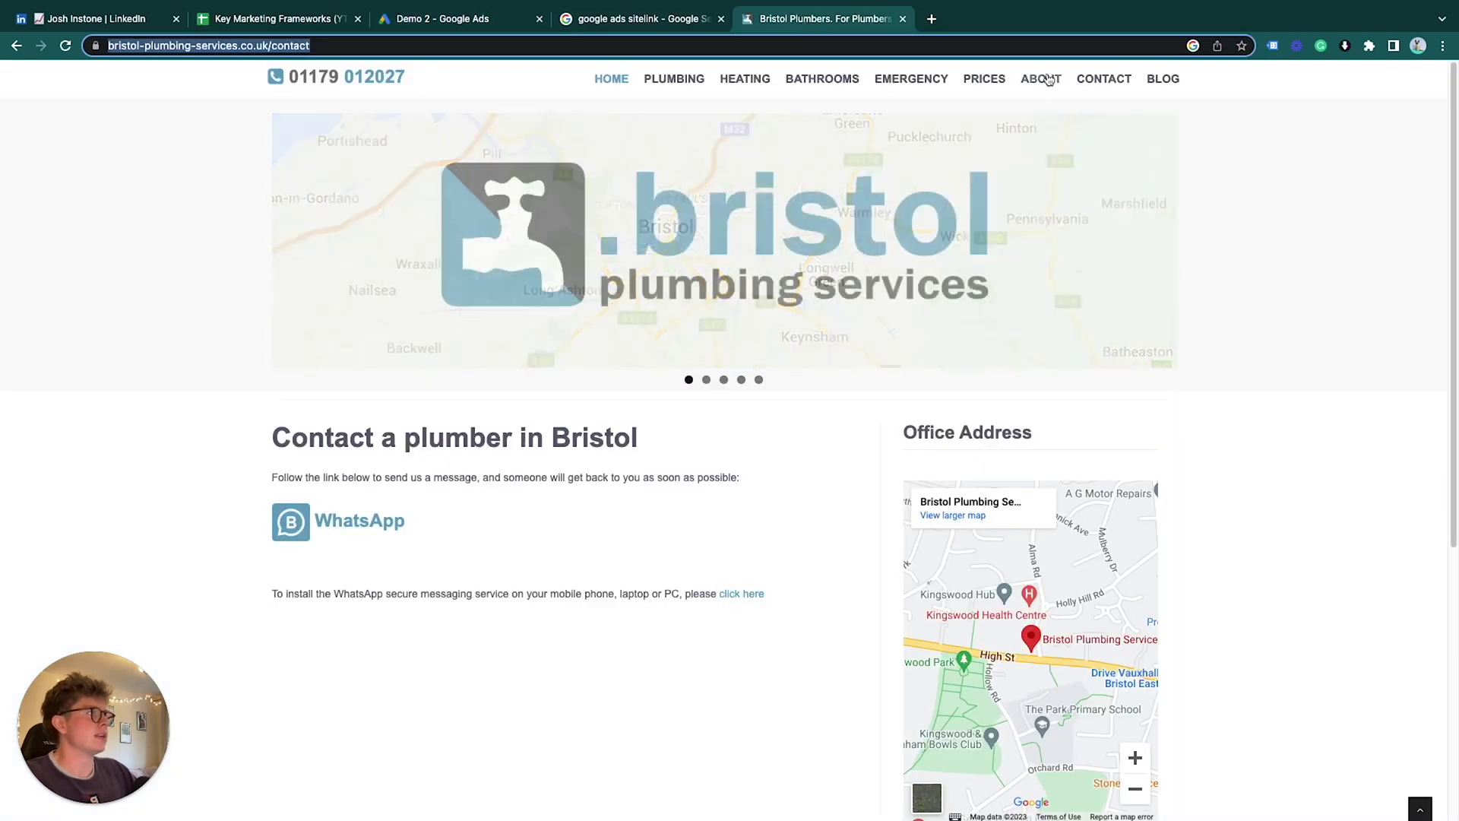
{"action": "left_click", "coordinate": [1040, 78]}
{"action": "left_click", "coordinate": [355, 44]}
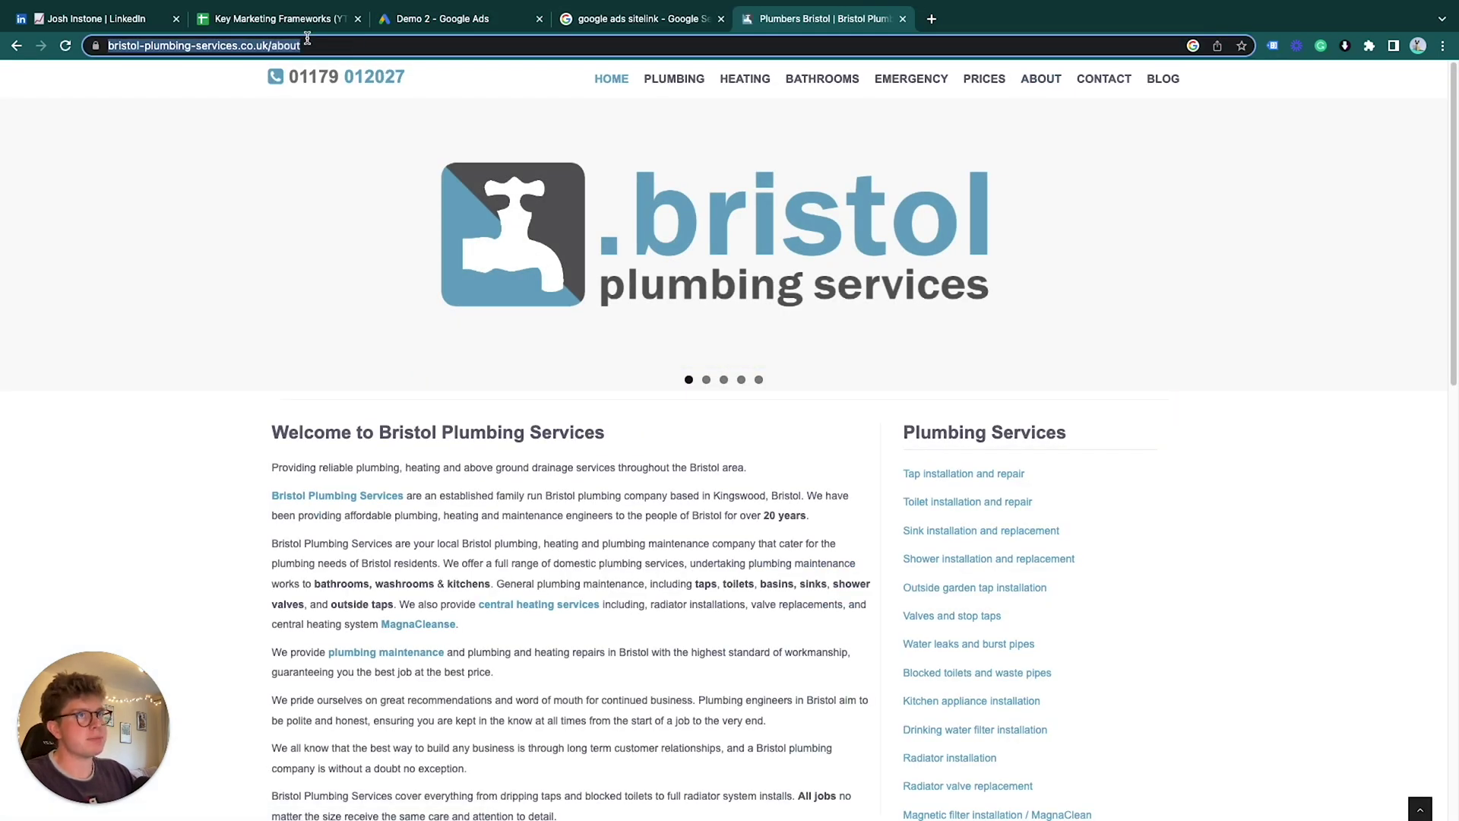
{"action": "left_click", "coordinate": [454, 19]}
{"action": "left_click", "coordinate": [375, 710]}
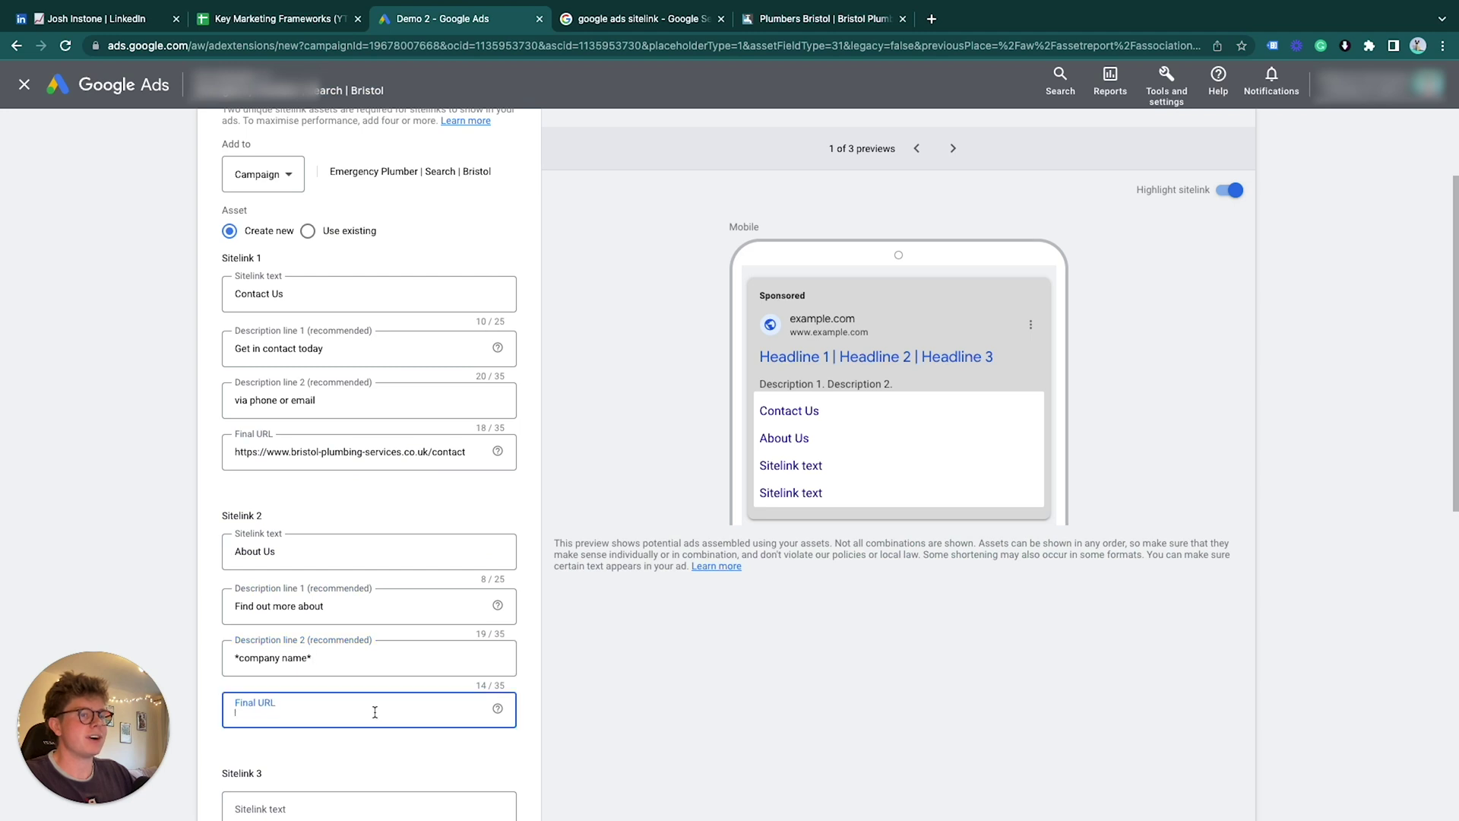
{"action": "key", "text": "ctrl+v"}
{"action": "left_click", "coordinate": [156, 449]}
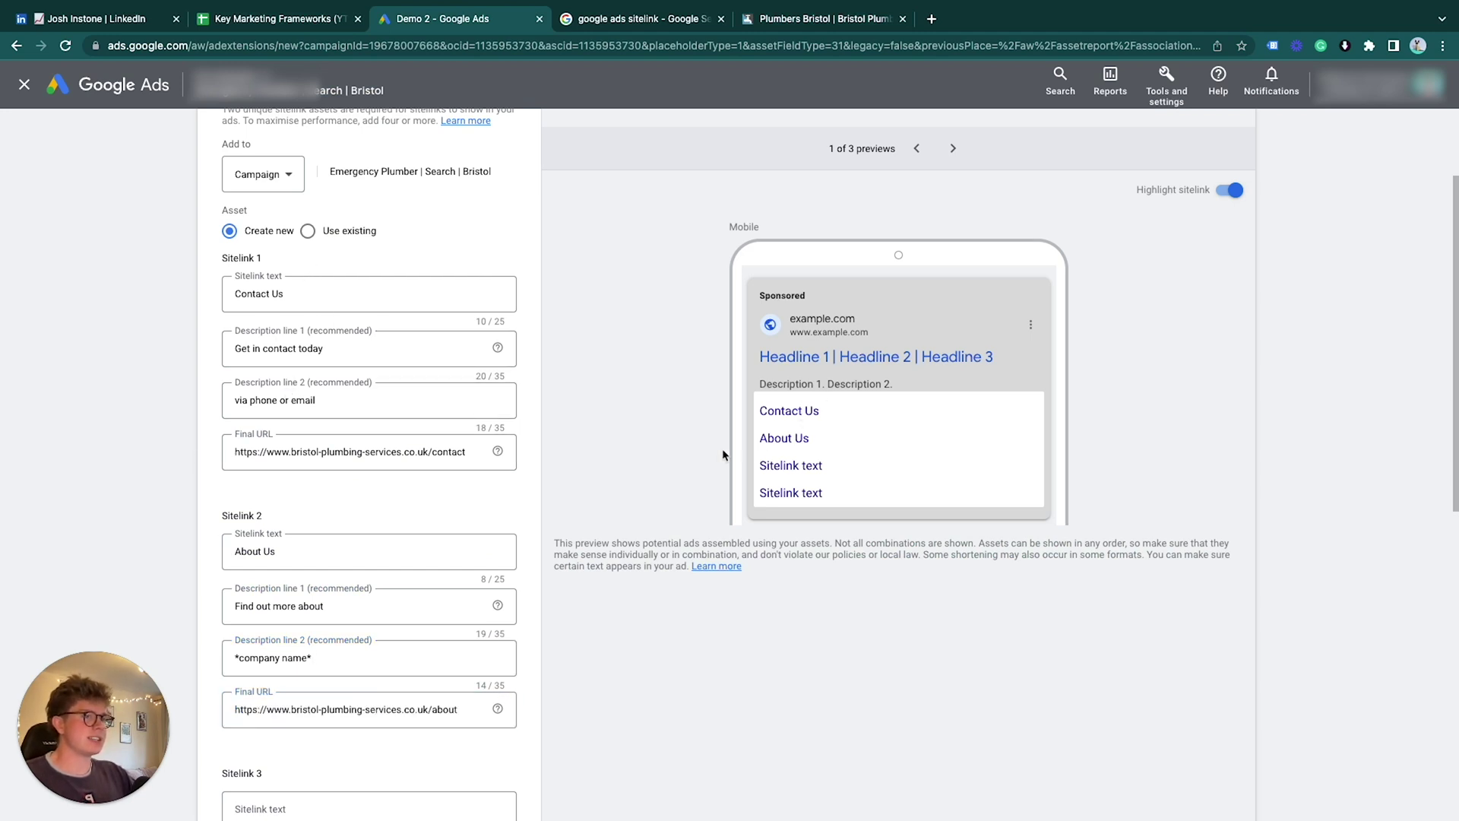
{"action": "scroll", "coordinate": [684, 487], "scroll_direction": "down", "scroll_amount": 1}
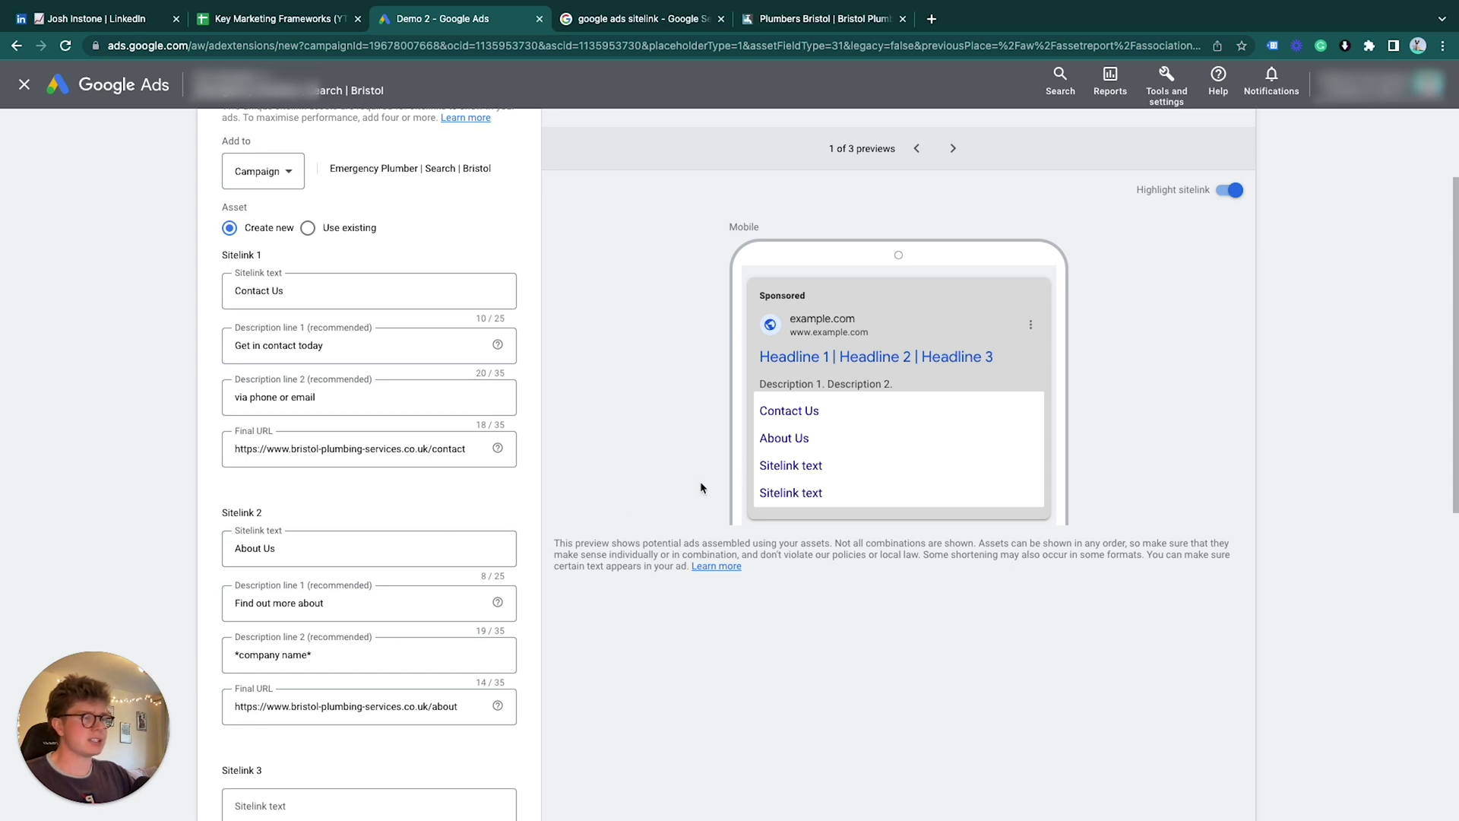
Step: Scroll to the bottom of the sitelink form to save both sitelinks
{"action": "scroll", "coordinate": [181, 453], "scroll_direction": "down", "scroll_amount": 8}
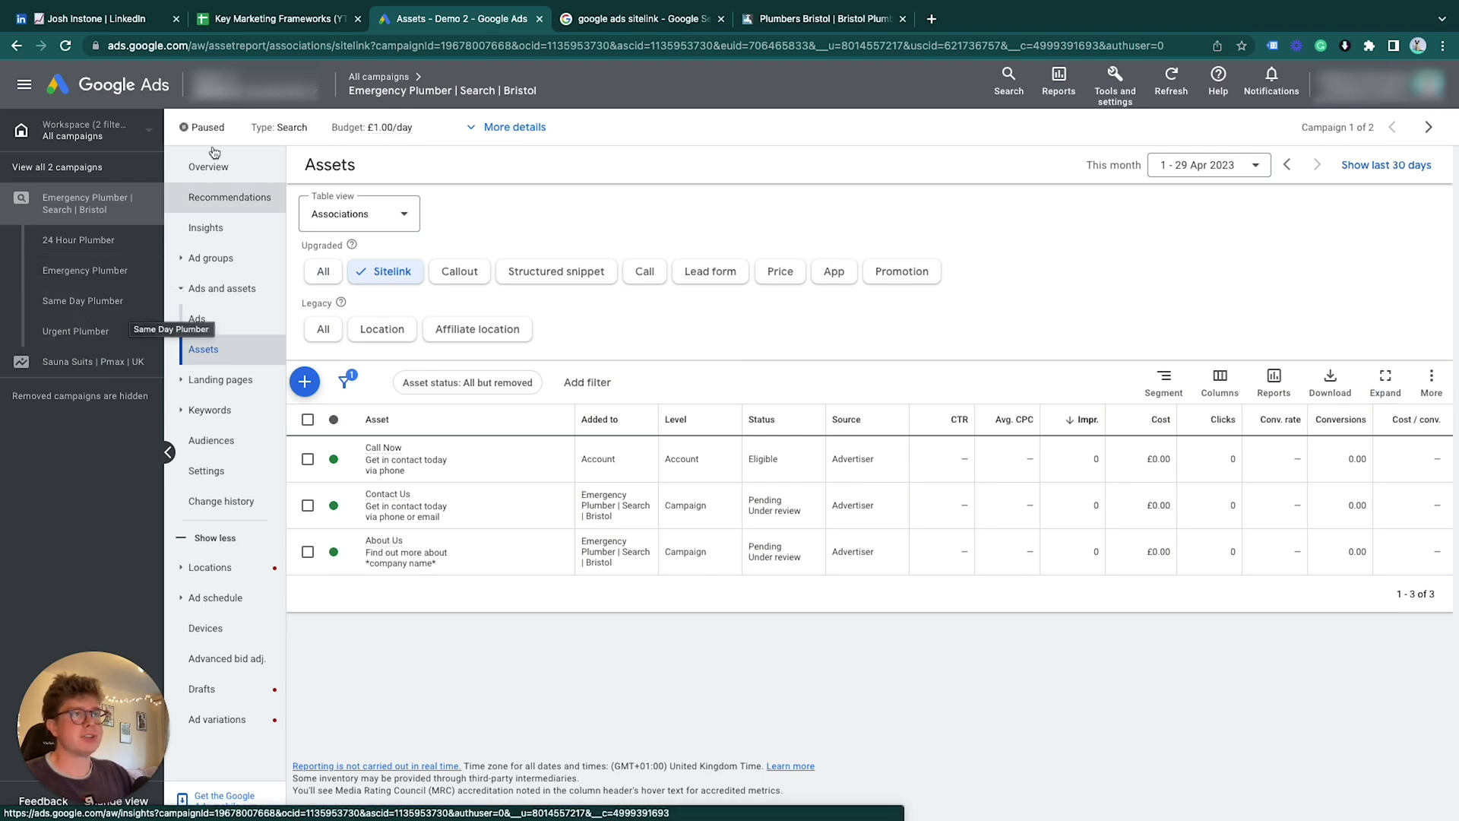
Step: Bring up the LinkedIn profile page from the leftmost browser tab
{"action": "left_click", "coordinate": [99, 18]}
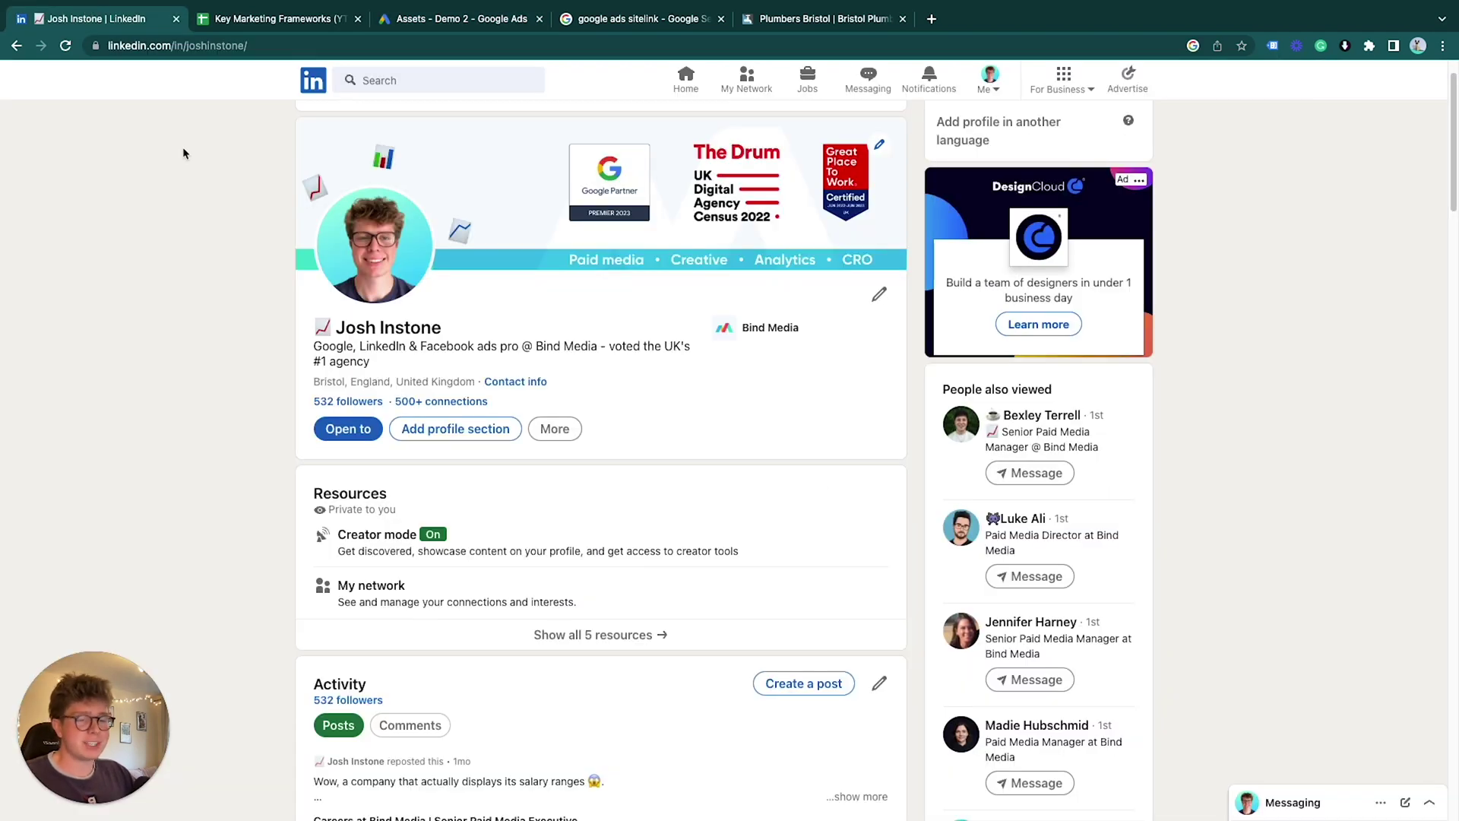